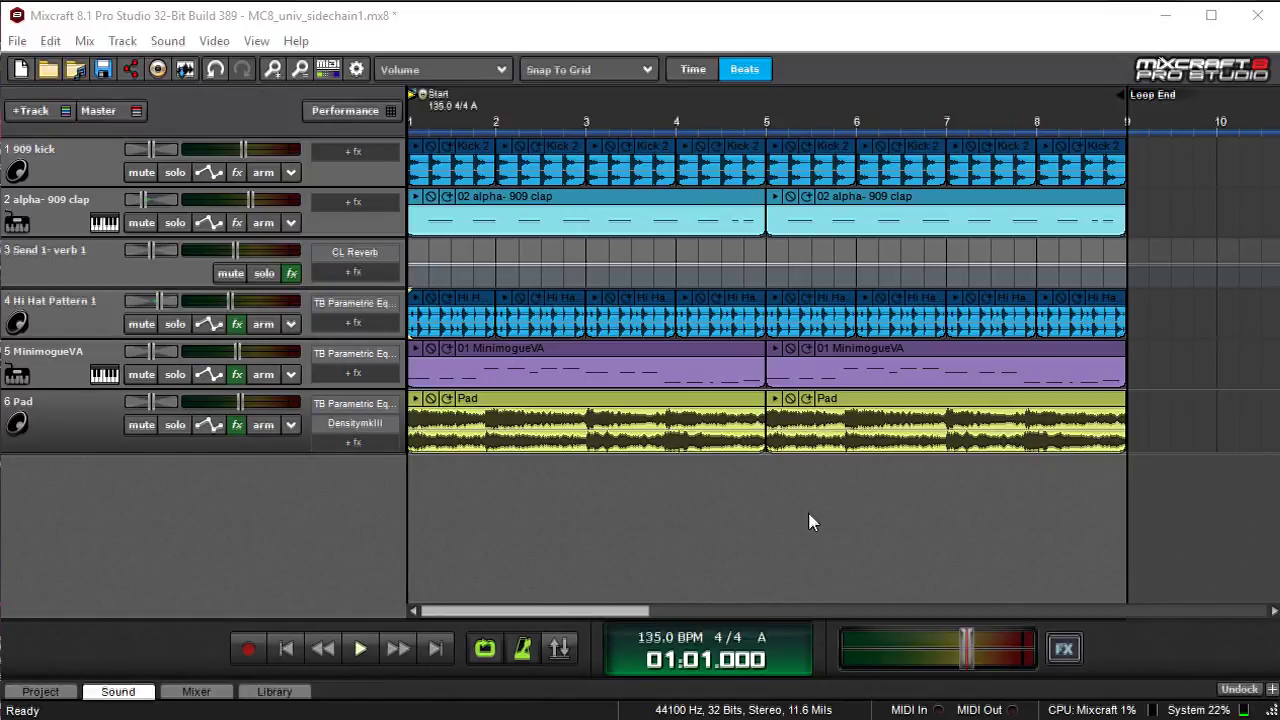
# Open the Pad track's DensitymkIII insert and select it in the effects list for removal
pyautogui.click(370, 424)
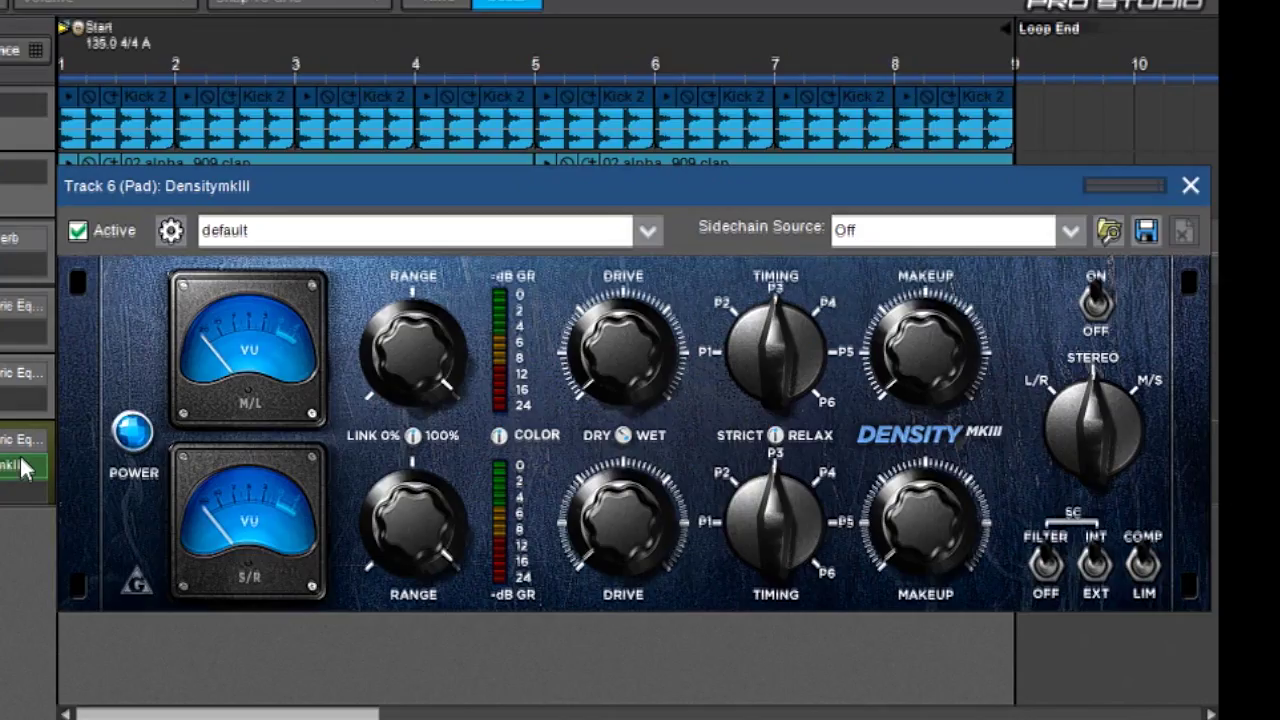
pyautogui.click(24, 466)
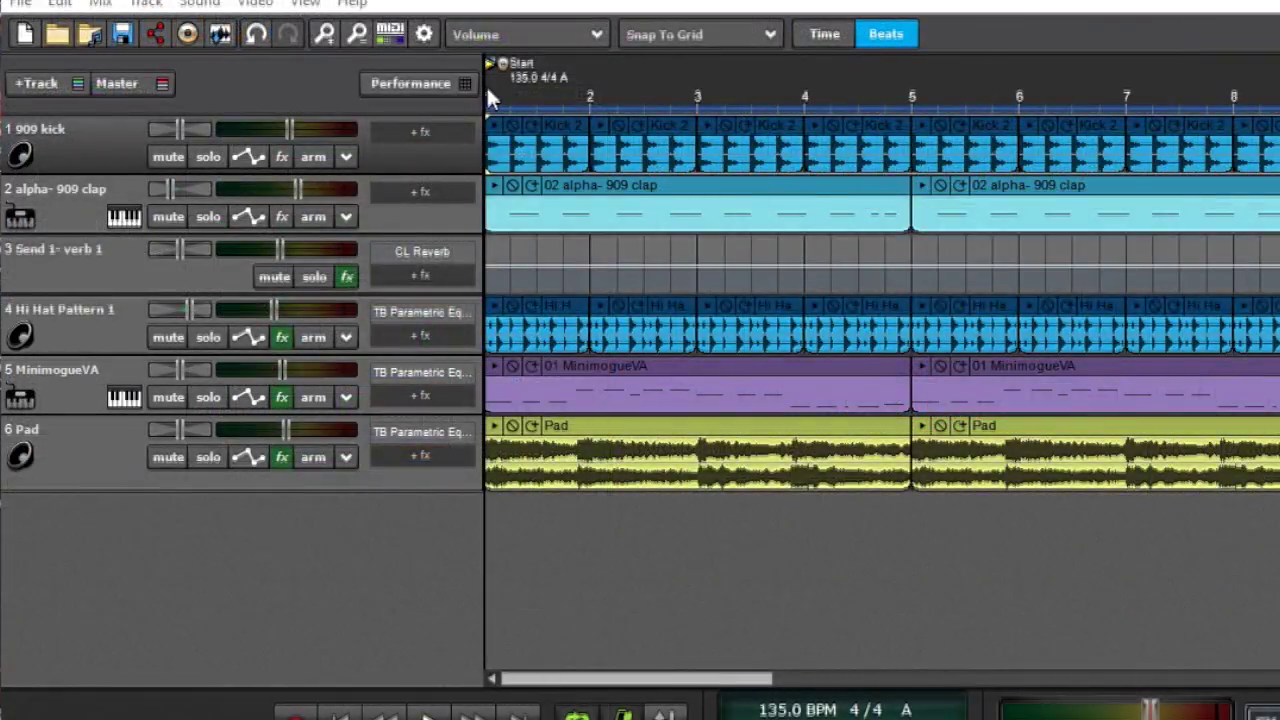
pyautogui.click(490, 97)
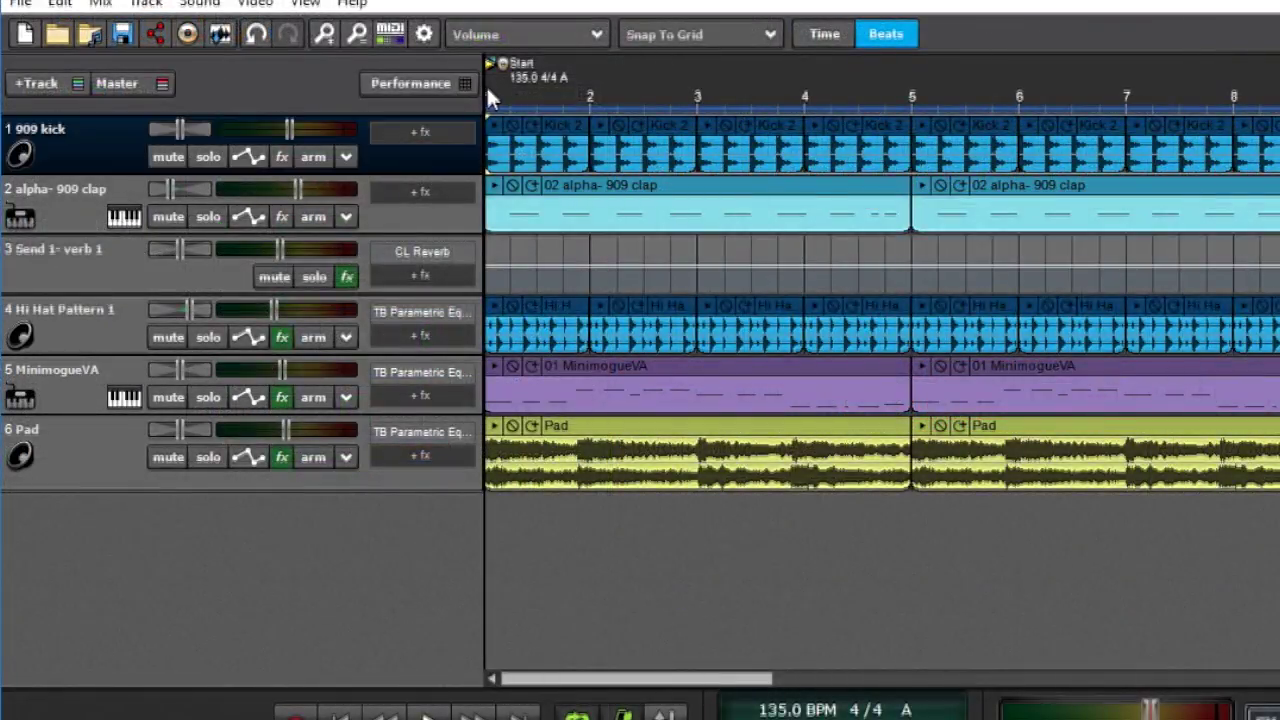
pyautogui.press('space')
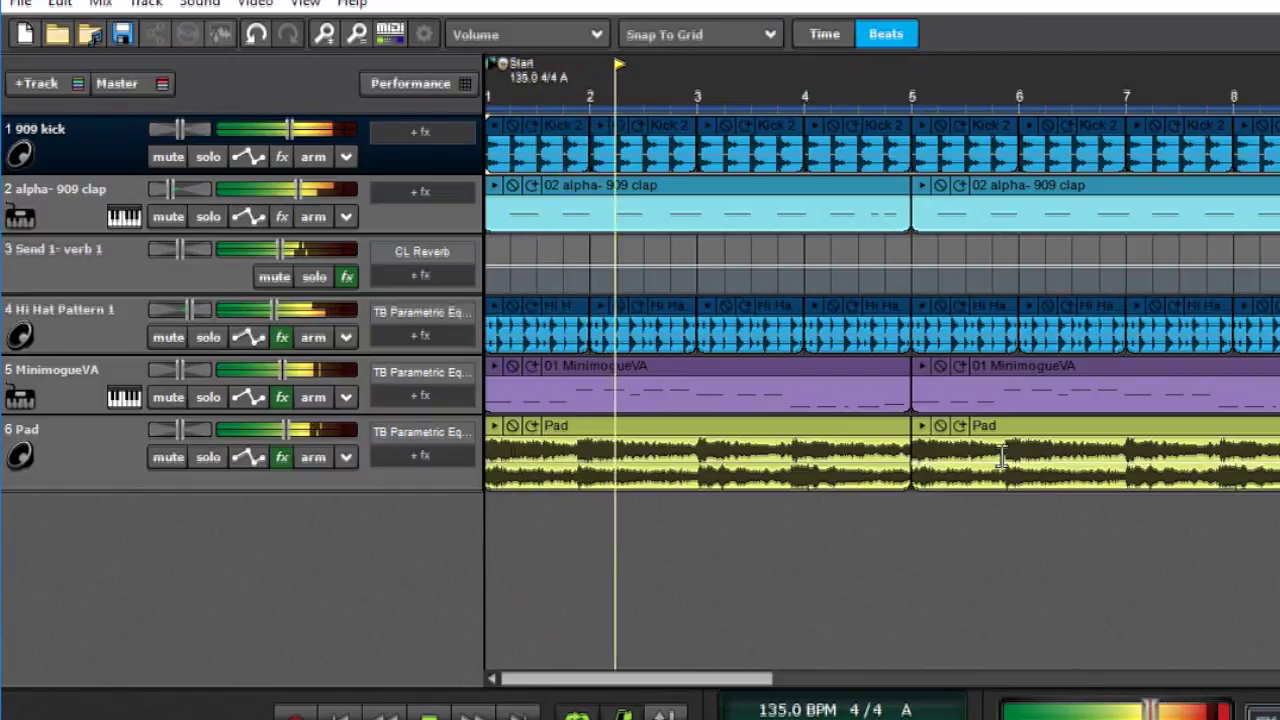
pyautogui.press('space')
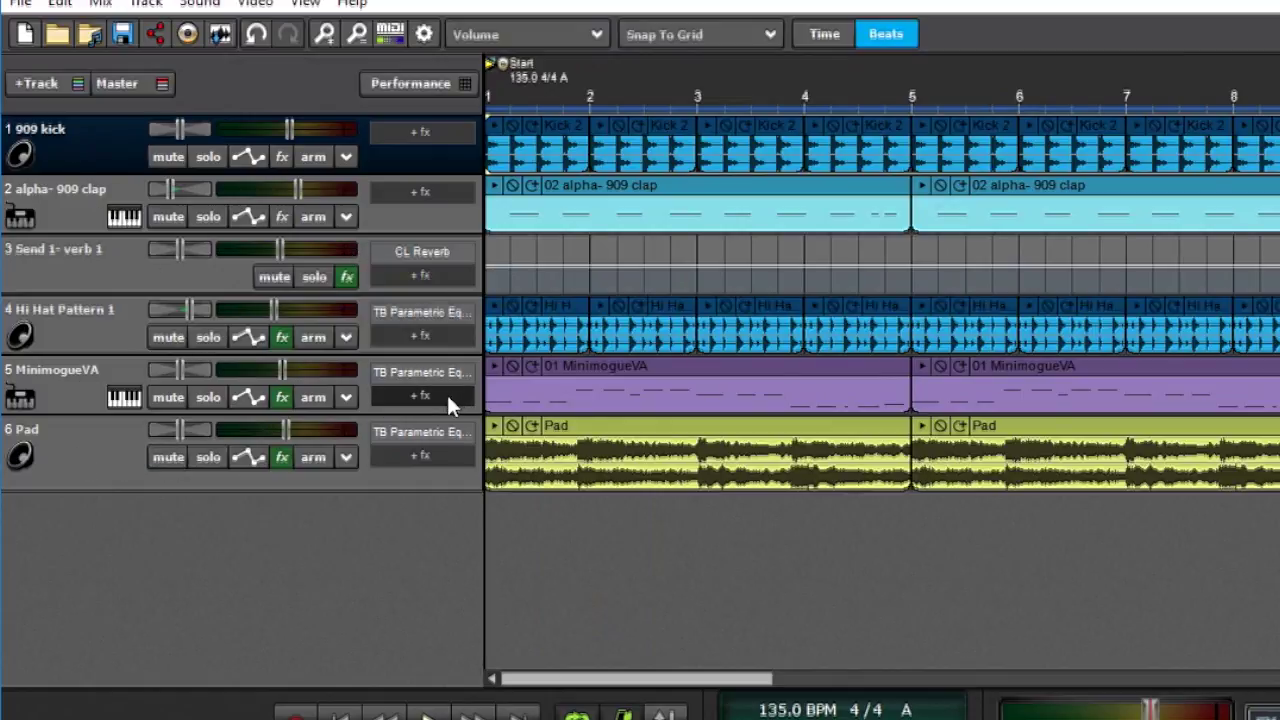
# Add a SubMix track and move the alpha- 909 clap and Hi Hat Pattern 1 tracks into it
pyautogui.click(54, 79)
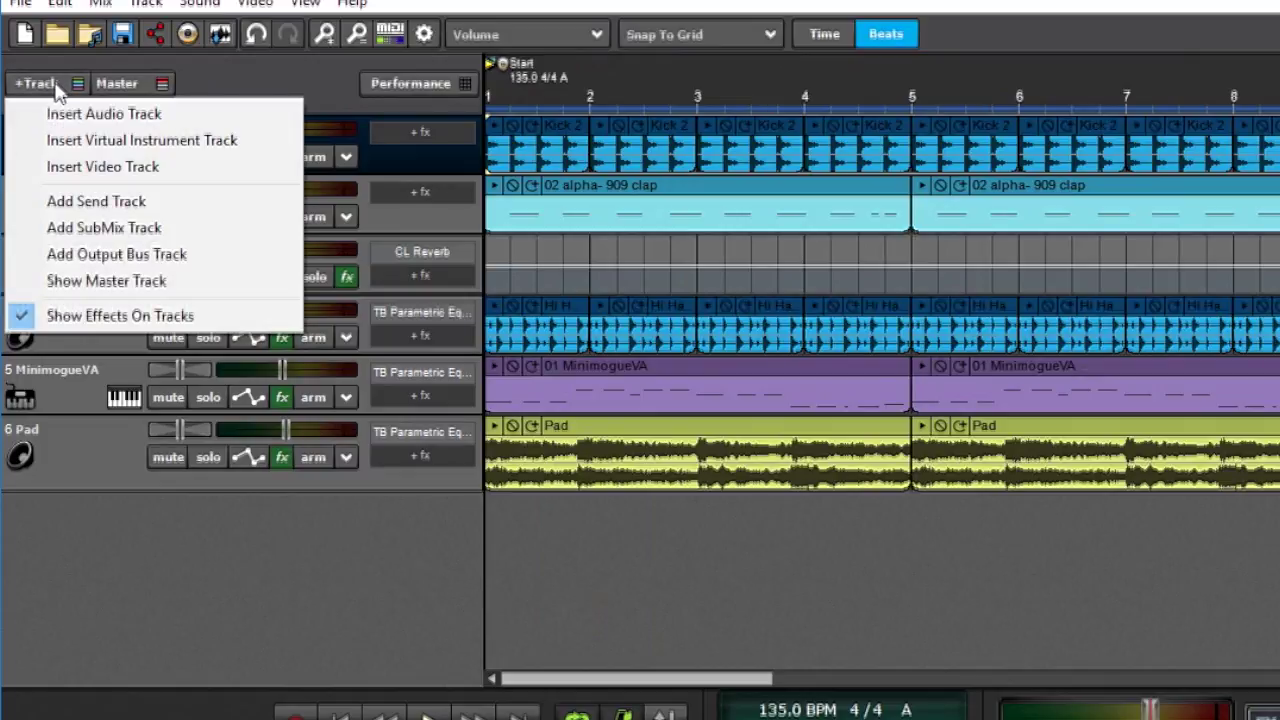
pyautogui.click(145, 228)
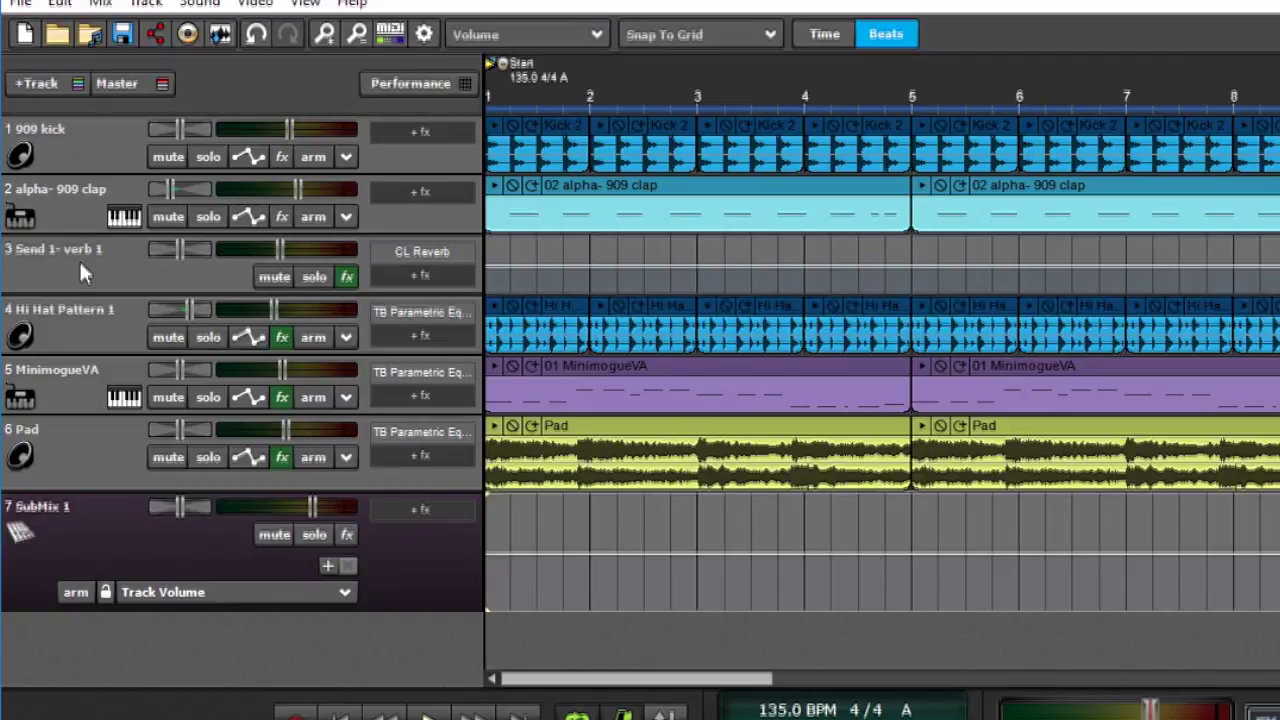
pyautogui.click(80, 197)
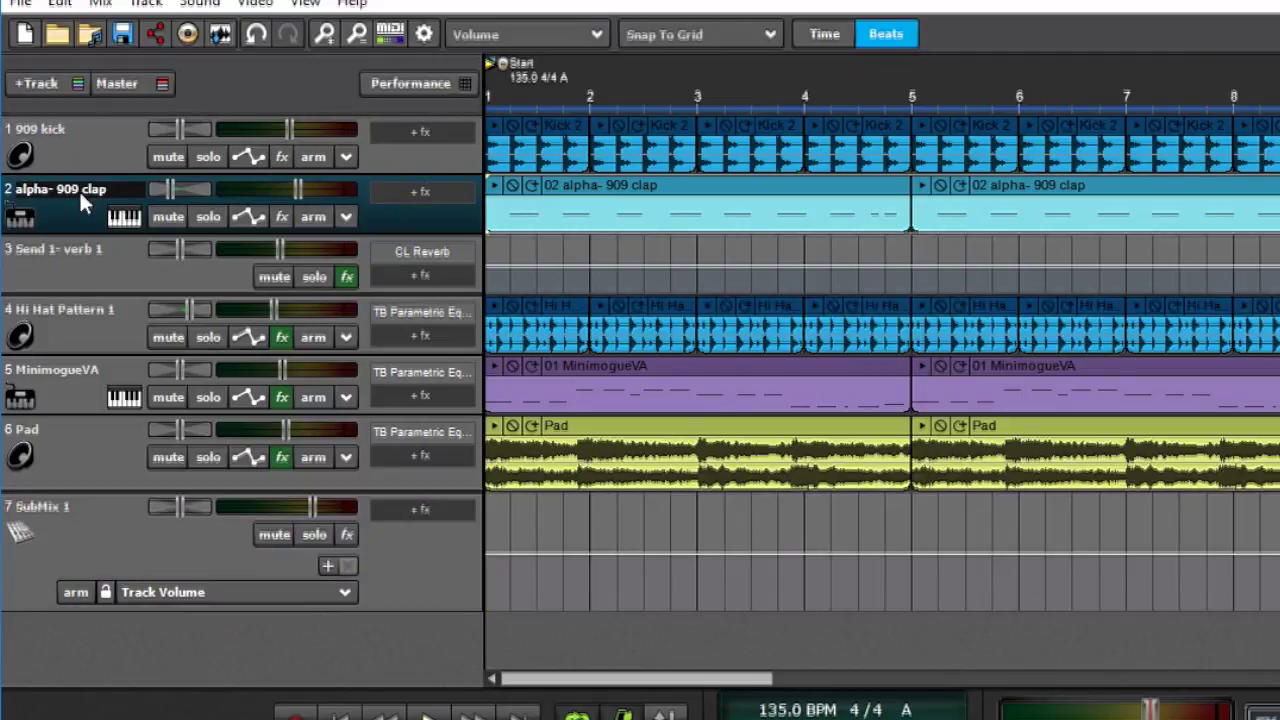
pyautogui.moveTo(93, 193); pyautogui.dragTo(130, 524)
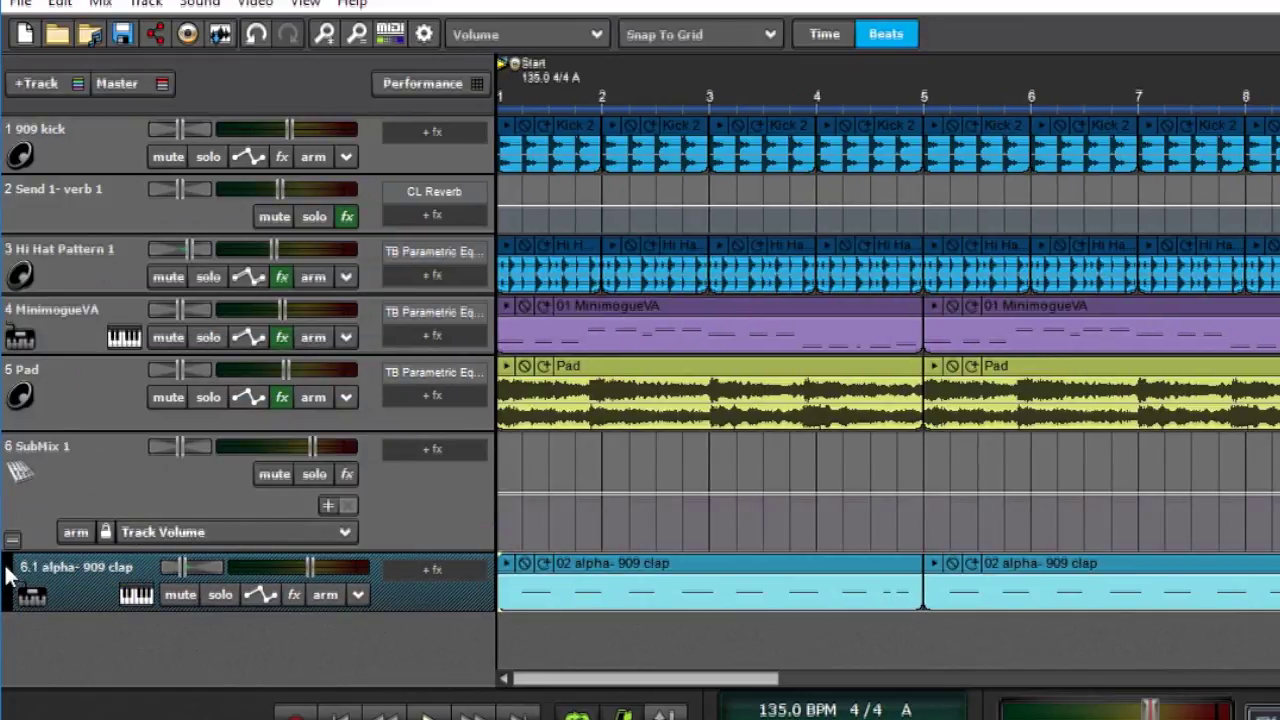
pyautogui.moveTo(64, 249); pyautogui.dragTo(90, 589)
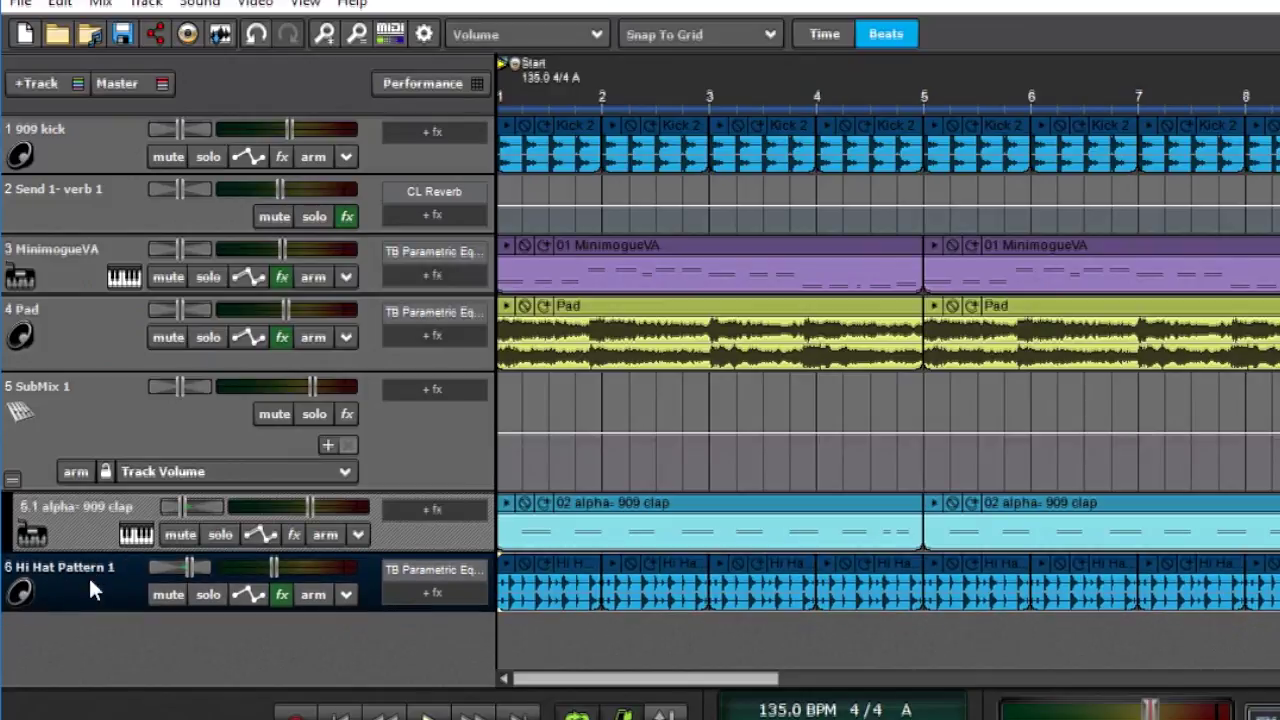
# Move MinimogueVA and Pad into SubMix 1, play back briefly, and select the submix
pyautogui.keyDown('ctrl'); pyautogui.click(75, 268); pyautogui.keyUp('ctrl')
pyautogui.keyDown('ctrl'); pyautogui.click(91, 349); pyautogui.keyUp('ctrl')
pyautogui.moveTo(71, 279); pyautogui.dragTo(107, 397)
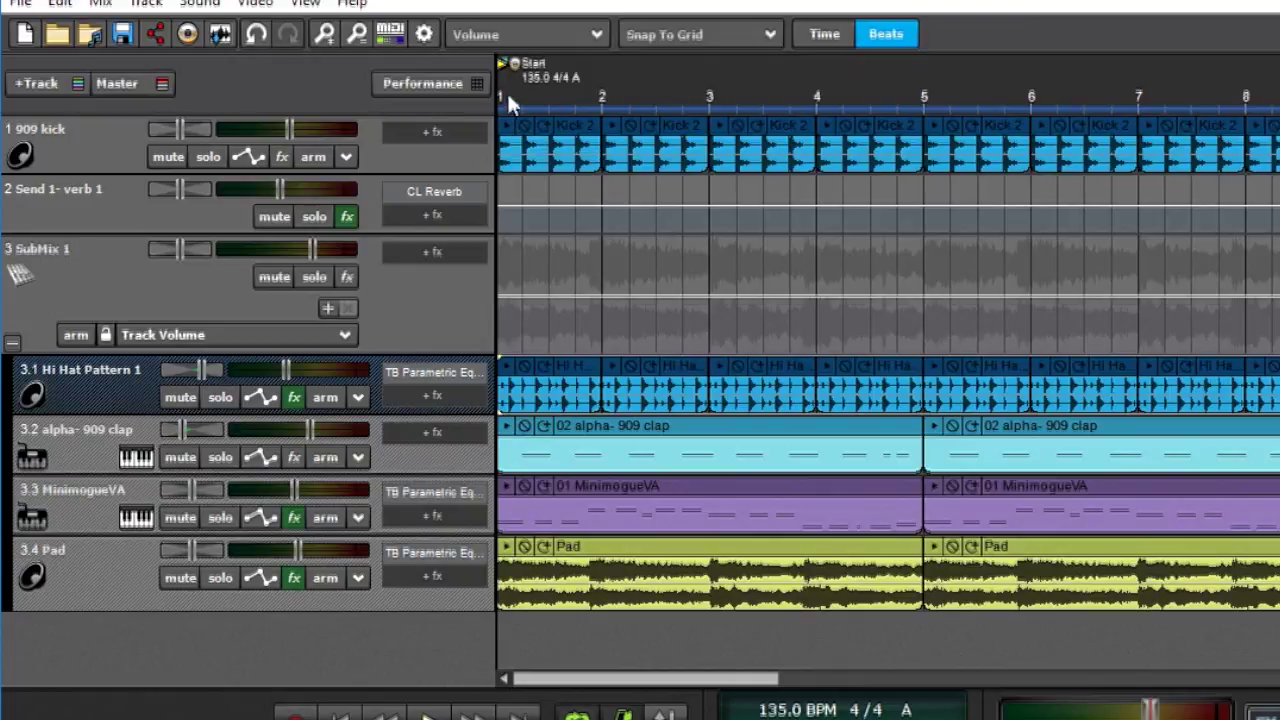
pyautogui.press('space')
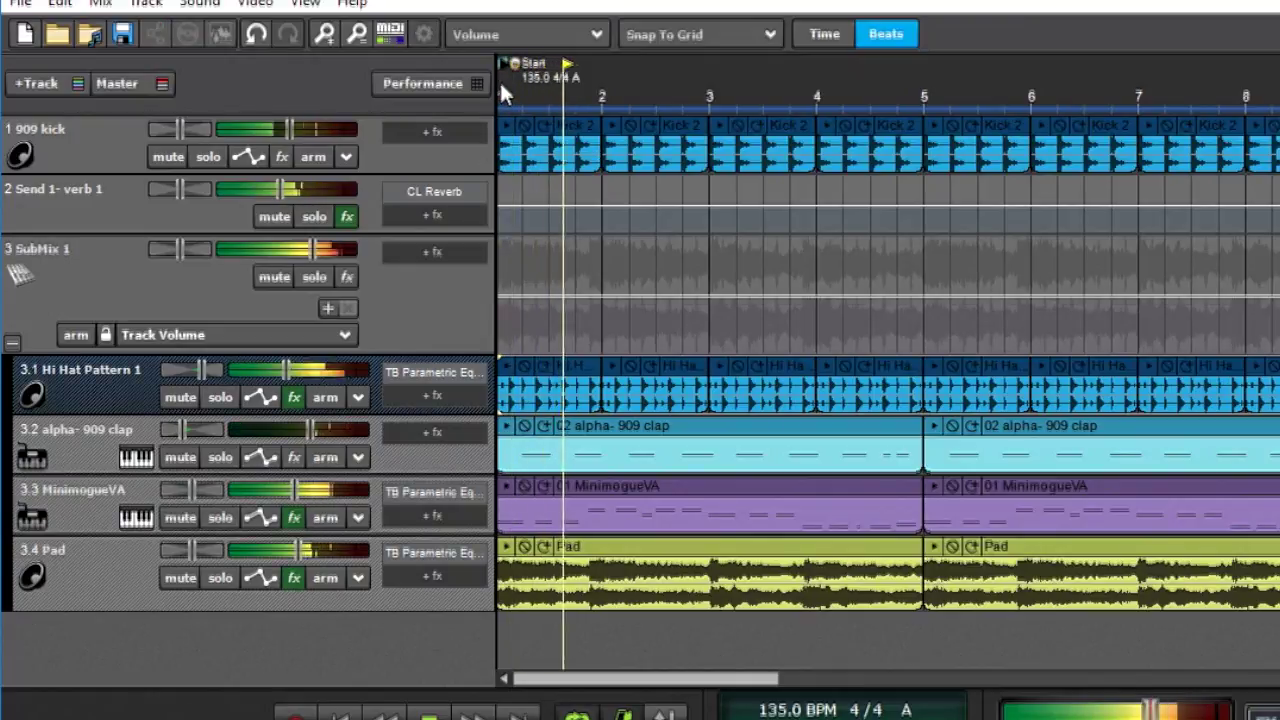
pyautogui.press('space')
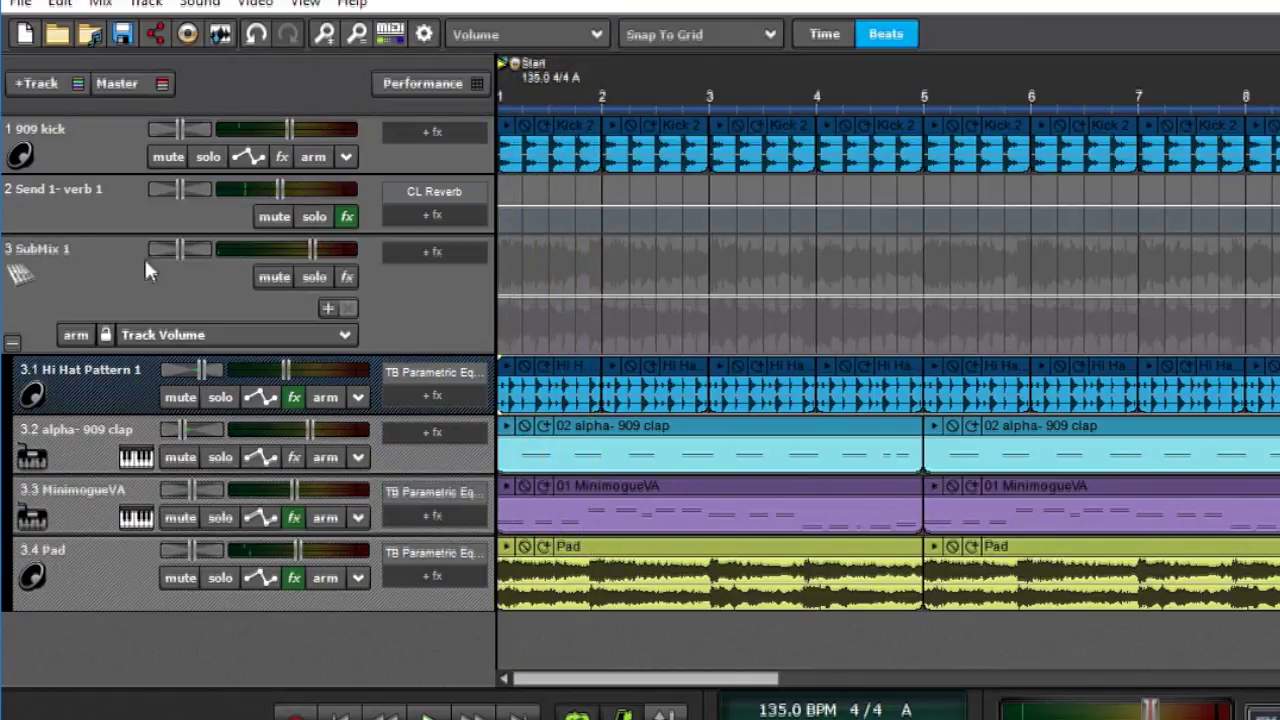
pyautogui.click(107, 284)
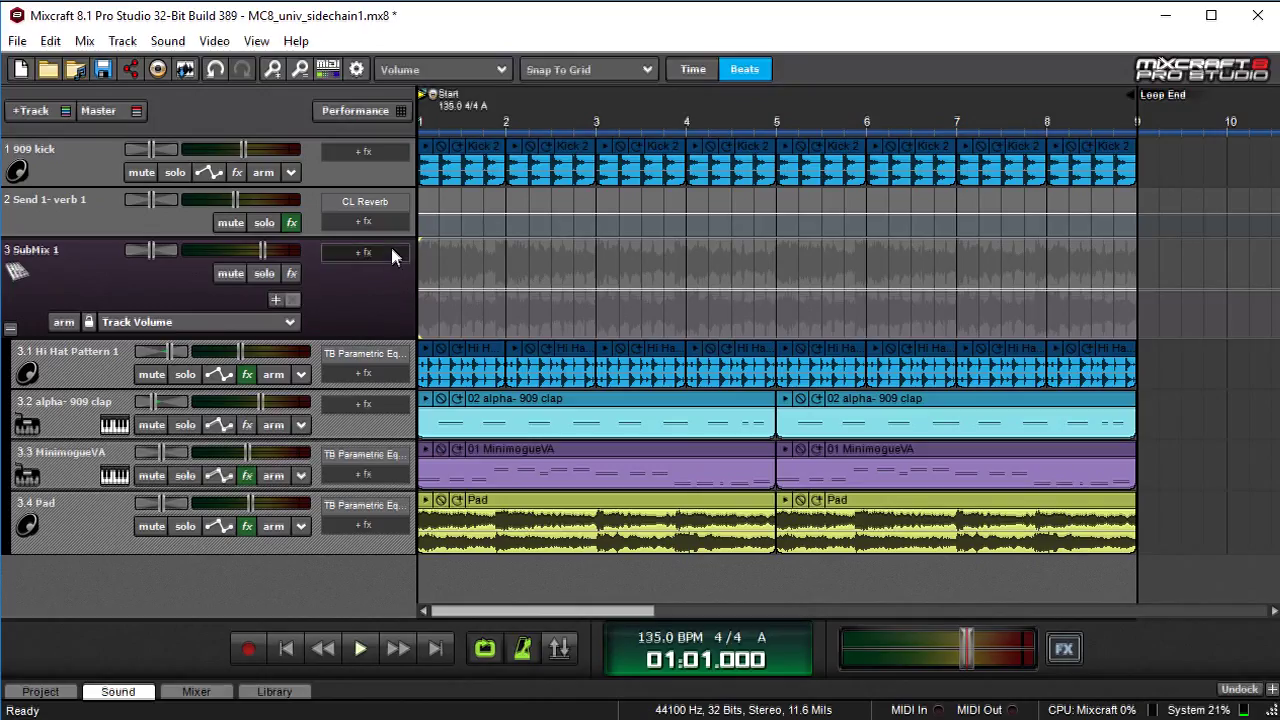
# Load DensitymkIII from Recently Used into SubMix 1's fx slot, narrowing the track header panel
pyautogui.click(393, 254)
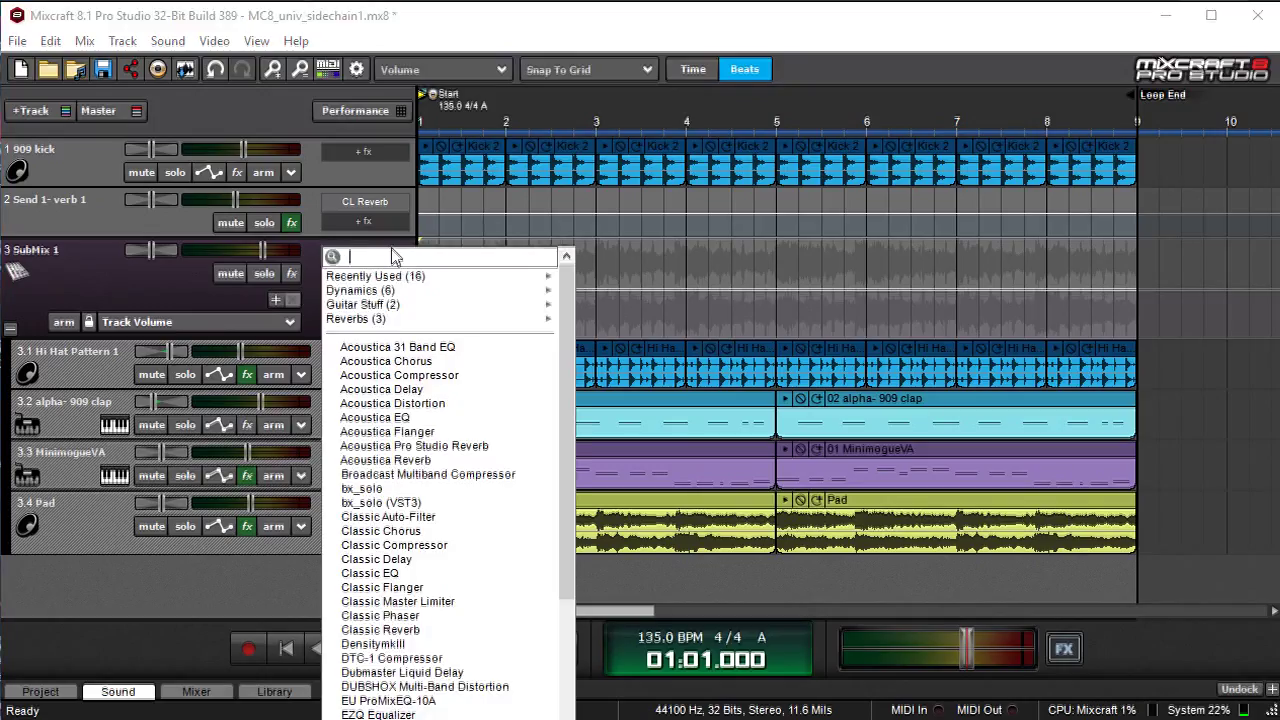
pyautogui.click(314, 277)
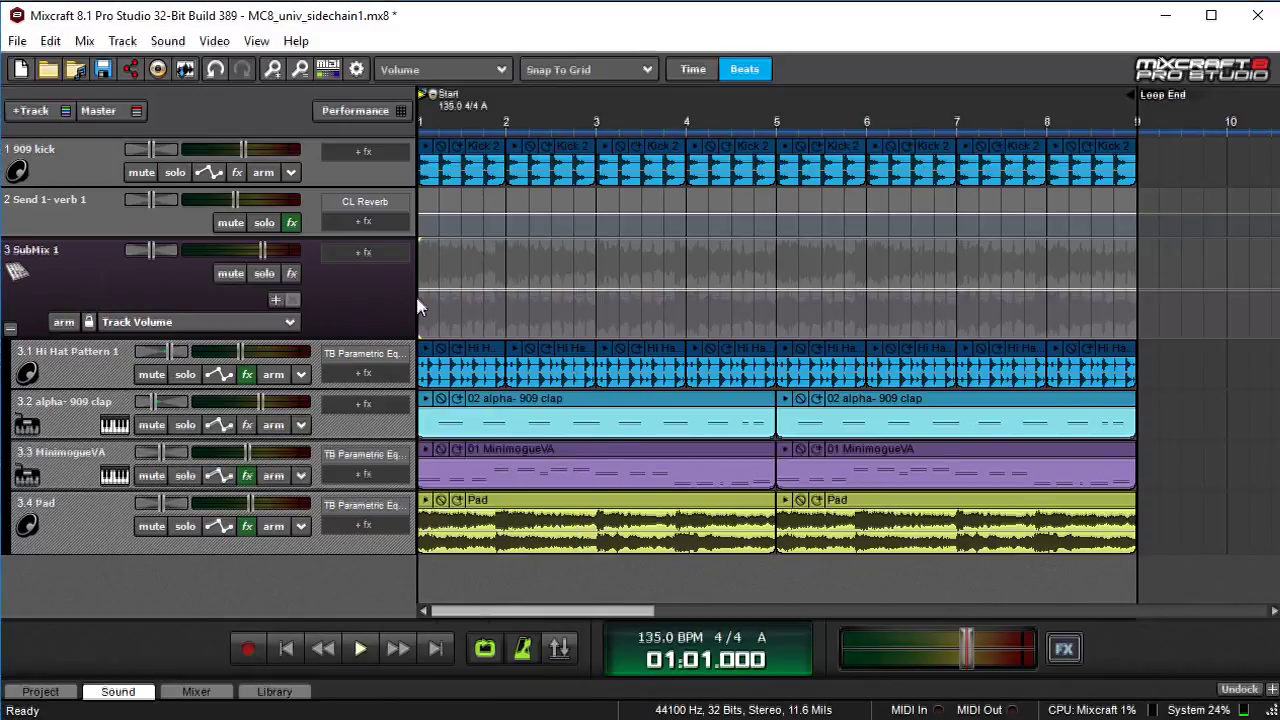
pyautogui.moveTo(414, 300); pyautogui.dragTo(478, 304)
pyautogui.click(382, 251)
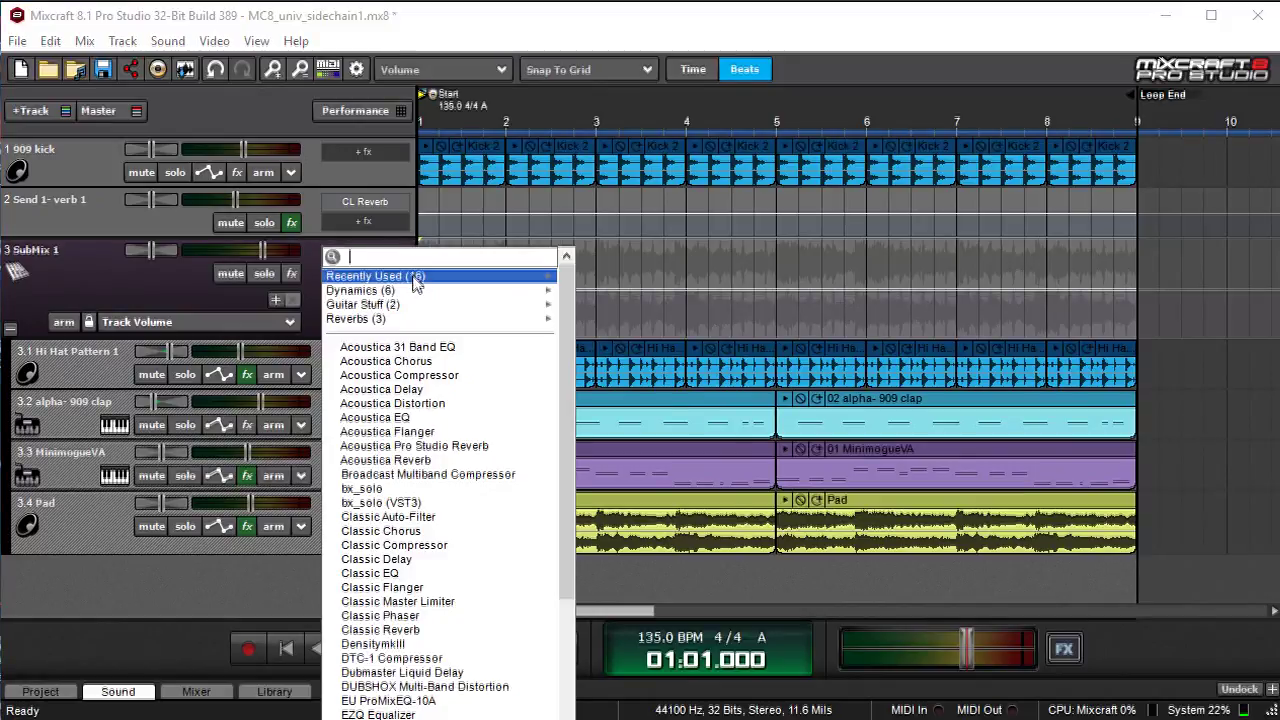
pyautogui.moveTo(530, 276)
pyautogui.click(608, 280)
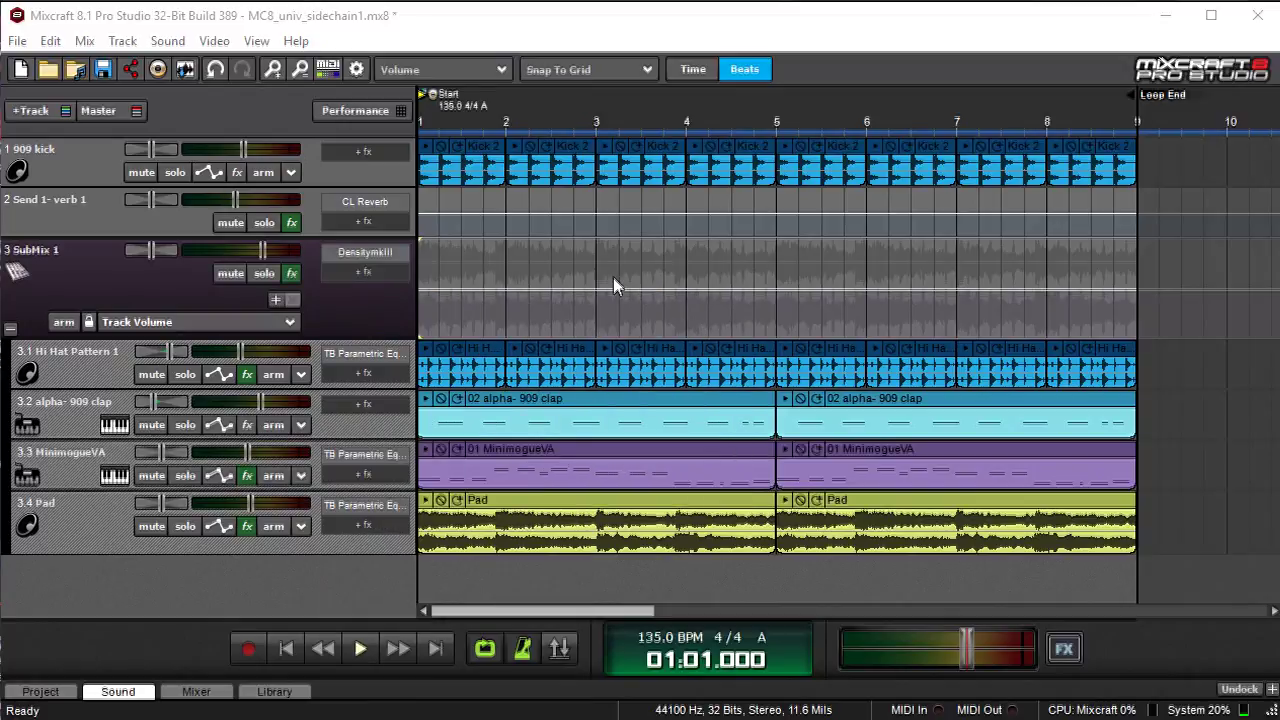
# Set SubMix 1's DensitymkIII sidechain to EXT with source 1. 909 kick > Dry
pyautogui.click(380, 258)
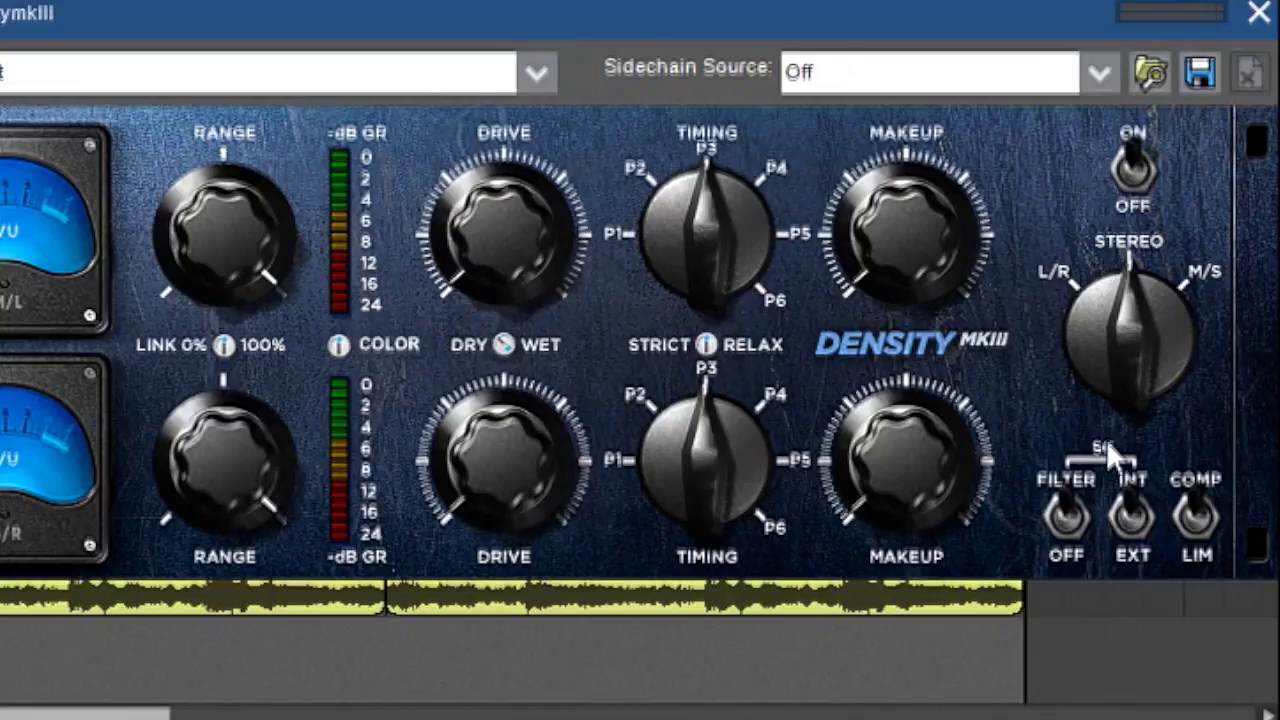
pyautogui.click(1131, 515)
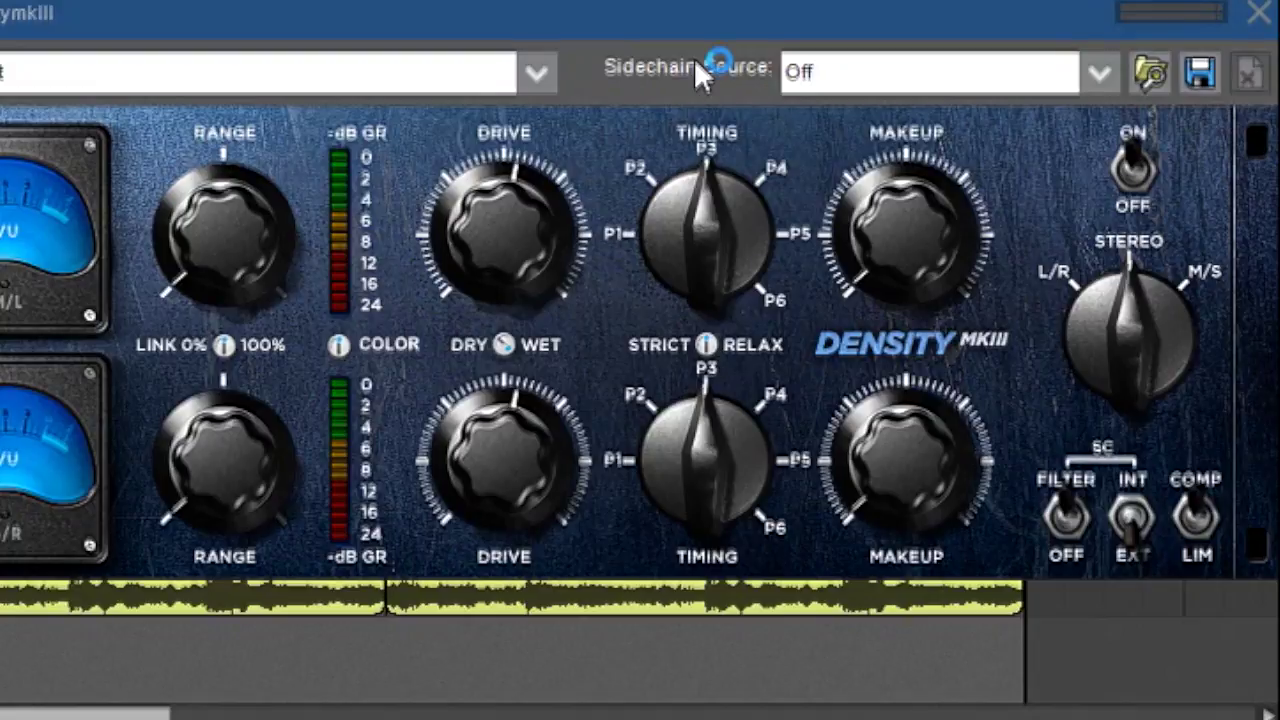
pyautogui.click(1097, 72)
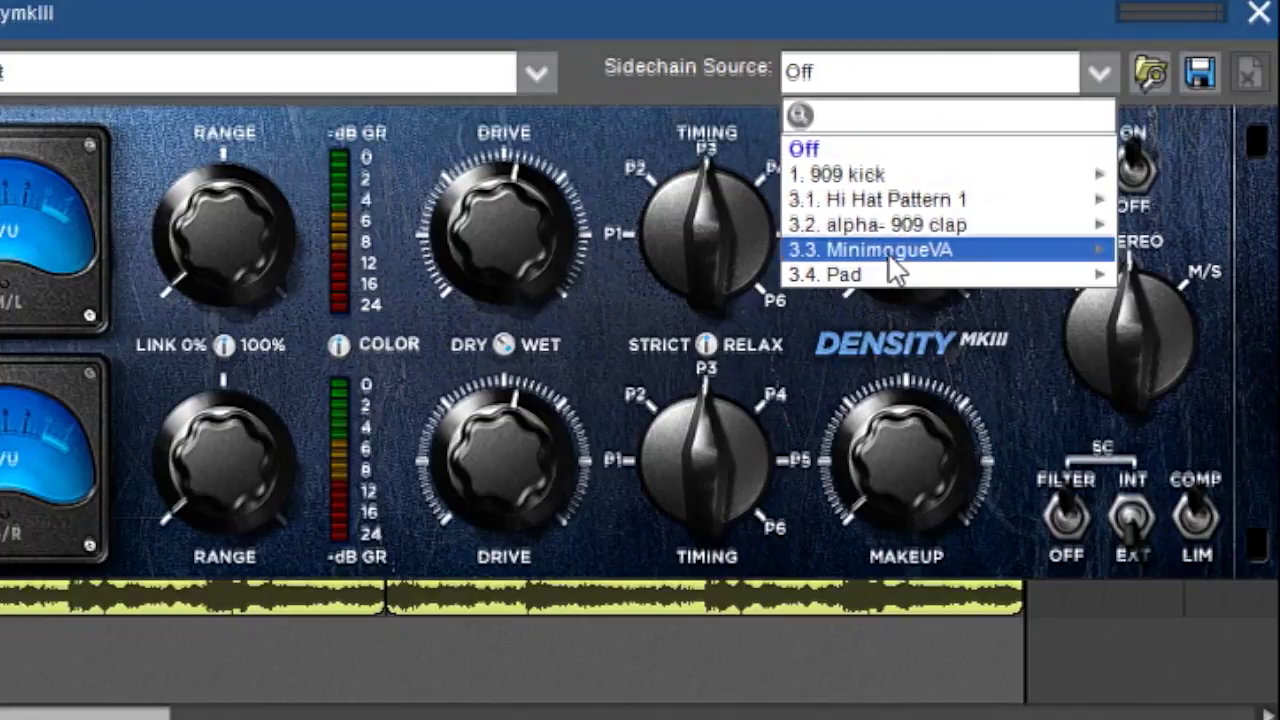
pyautogui.moveTo(895, 165)
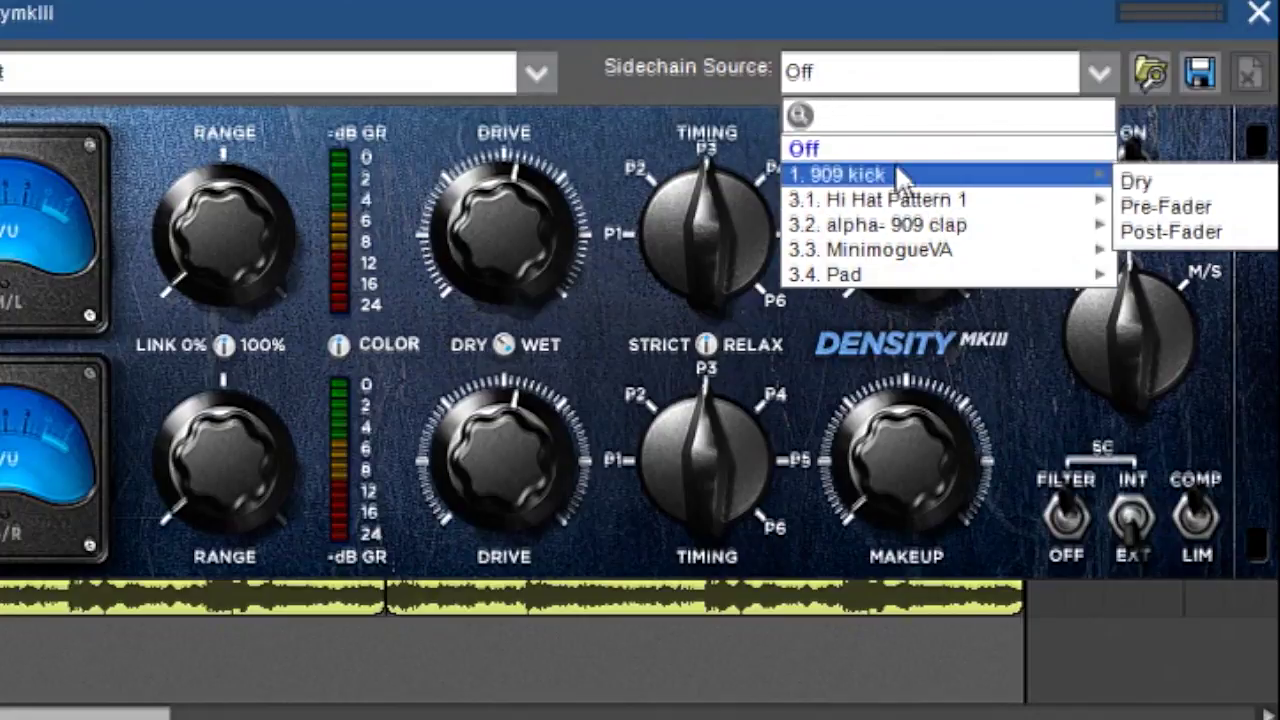
pyautogui.click(1197, 185)
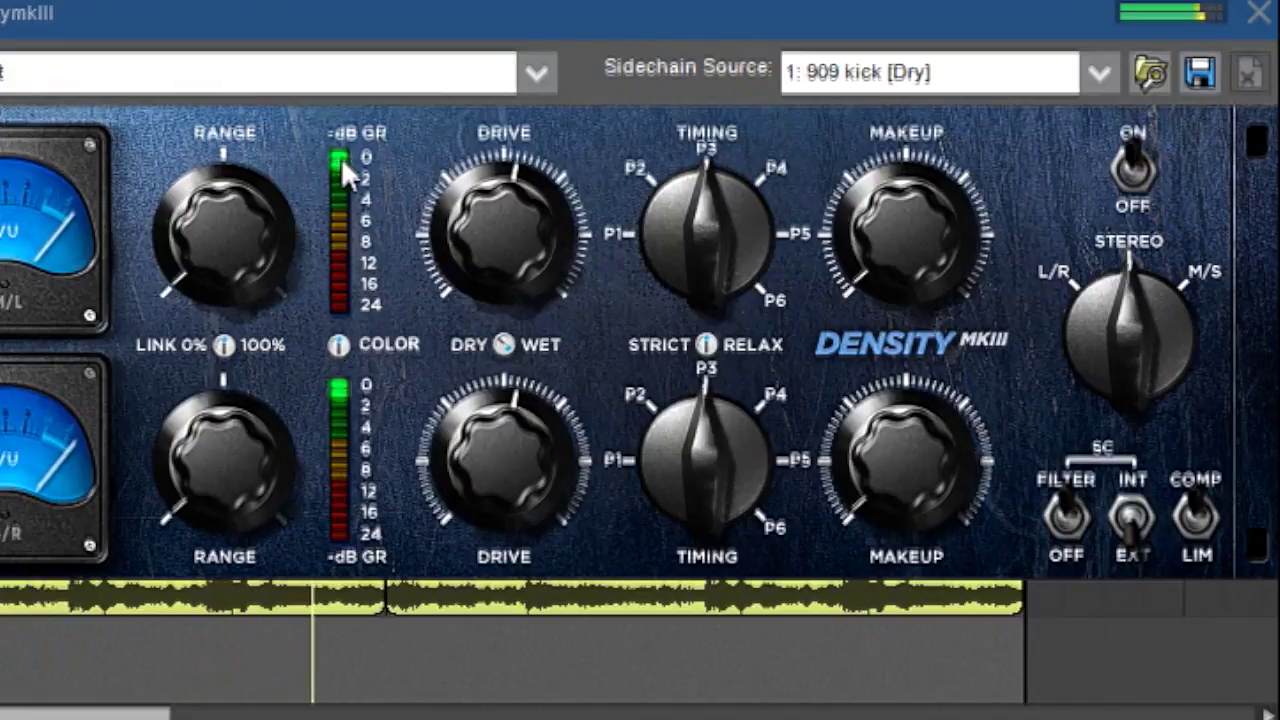
pyautogui.press('space')
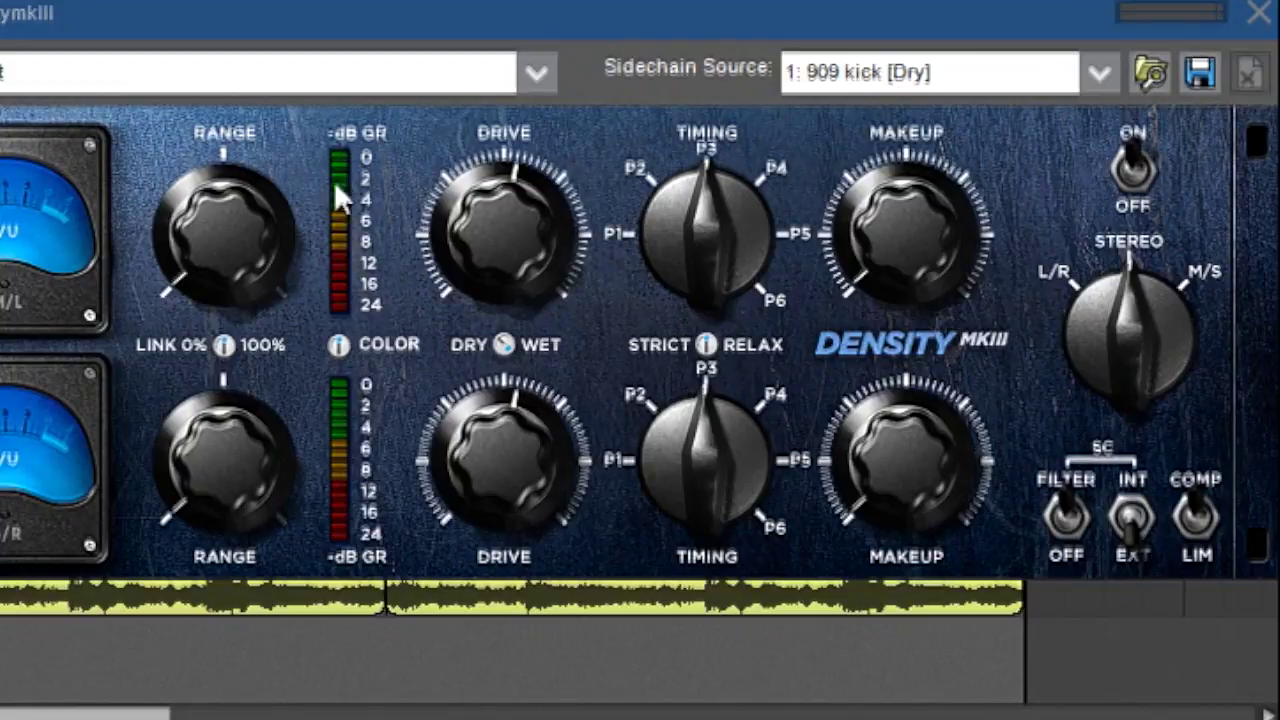
# Tune Density MkIII drive and range for audible gain reduction, then bypass and re-enable it
pyautogui.moveTo(478, 182); pyautogui.dragTo(478, 280)
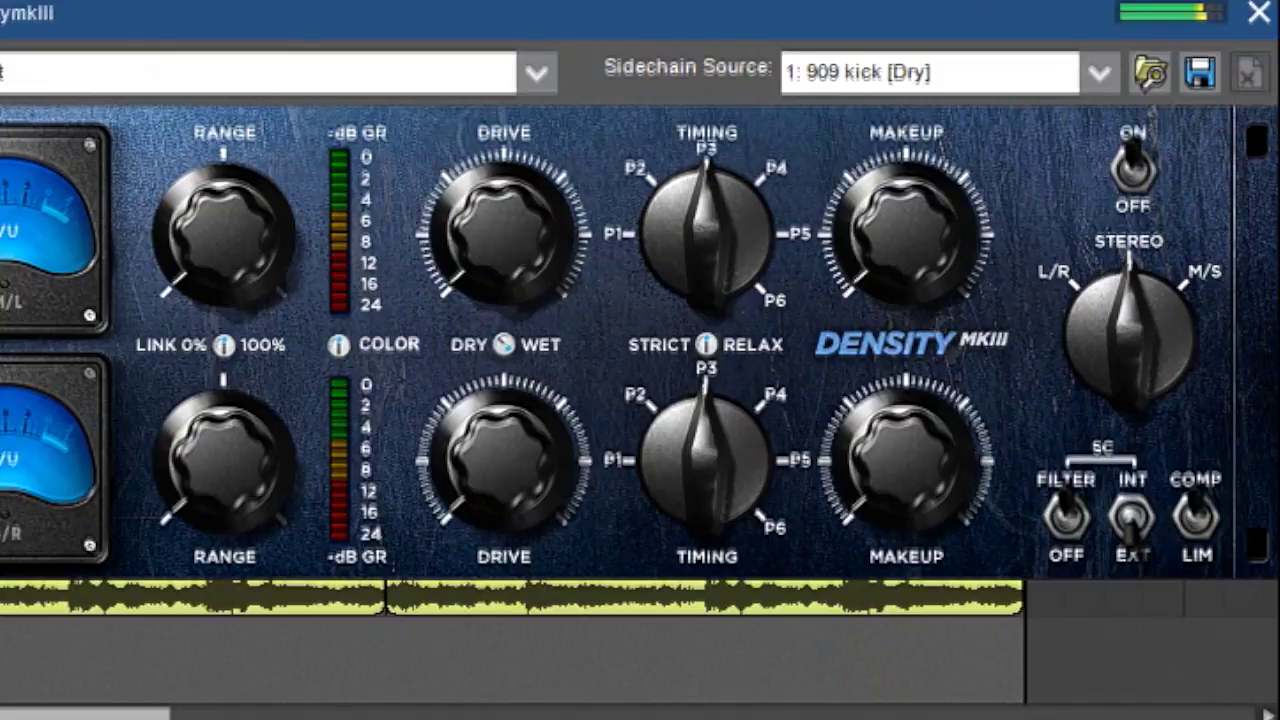
pyautogui.moveTo(507, 248)
pyautogui.mouseDown()
pyautogui.moveTo(500, 205)
pyautogui.moveTo(497, 252)
pyautogui.mouseUp()
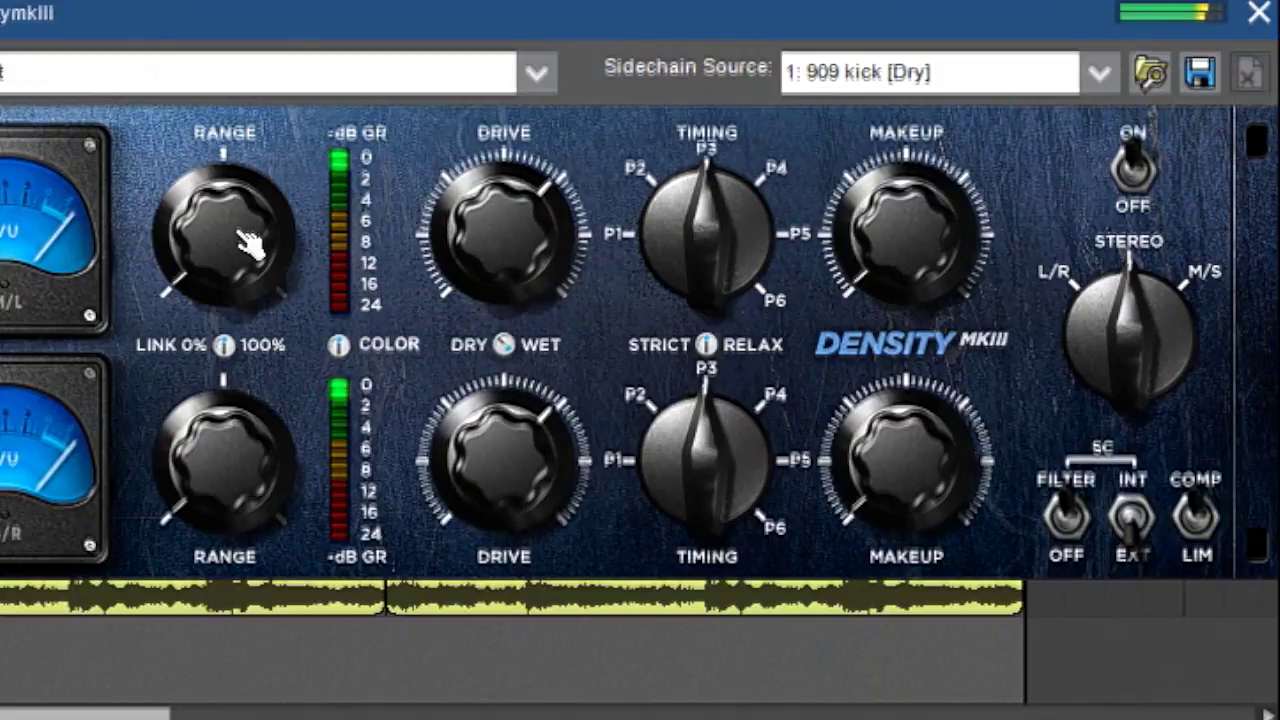
pyautogui.moveTo(257, 251)
pyautogui.mouseDown()
pyautogui.moveTo(257, 222)
pyautogui.moveTo(257, 262)
pyautogui.moveTo(257, 148)
pyautogui.moveTo(250, 240)
pyautogui.mouseUp()
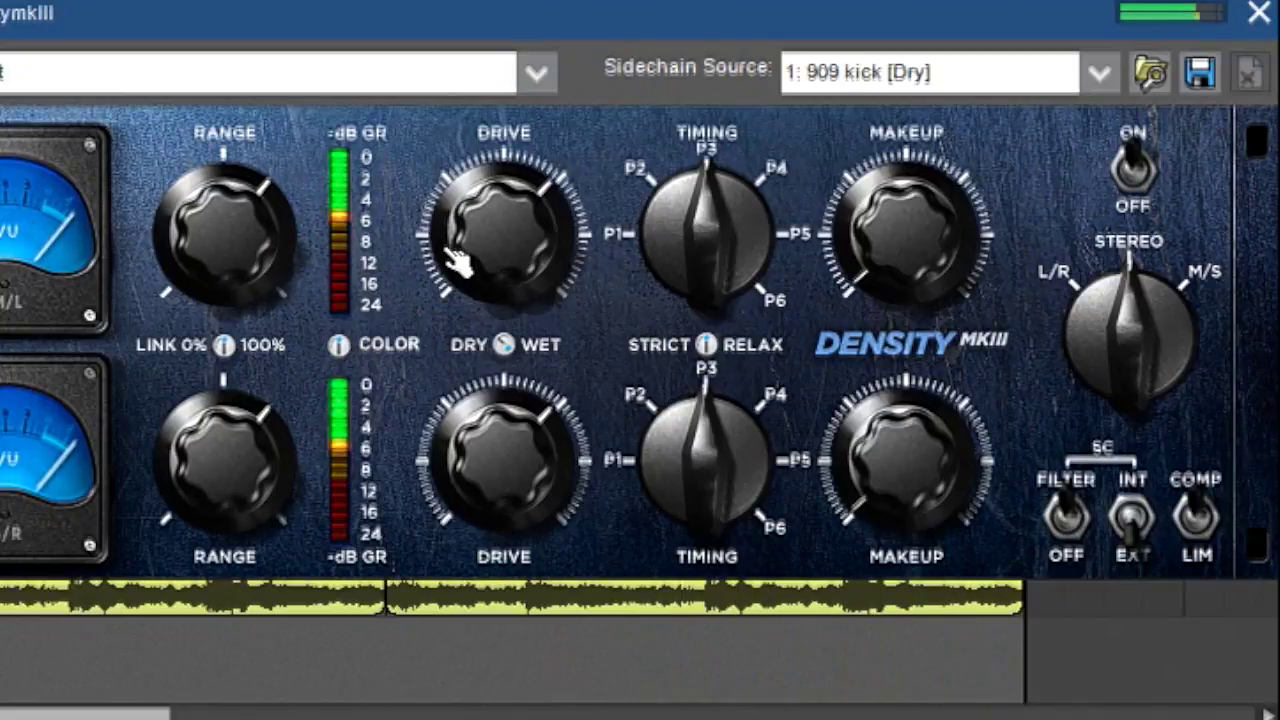
pyautogui.moveTo(457, 268); pyautogui.dragTo(457, 220)
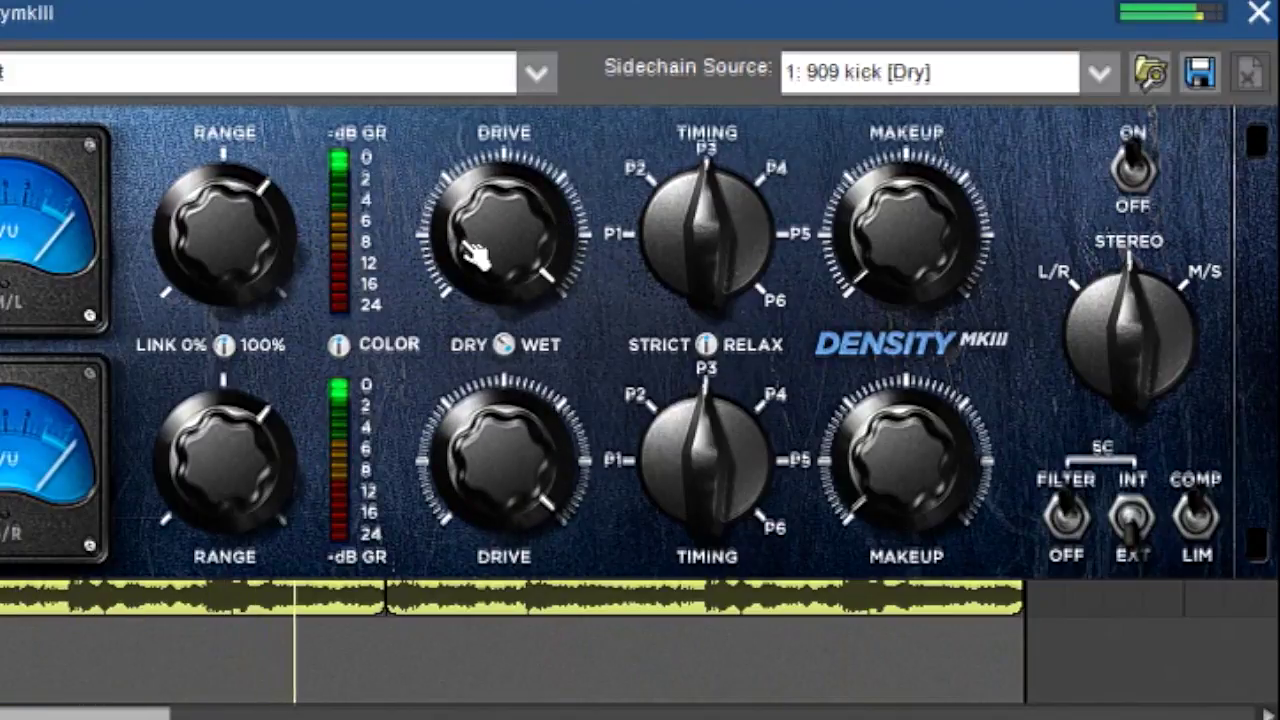
pyautogui.moveTo(300, 265); pyautogui.dragTo(300, 335)
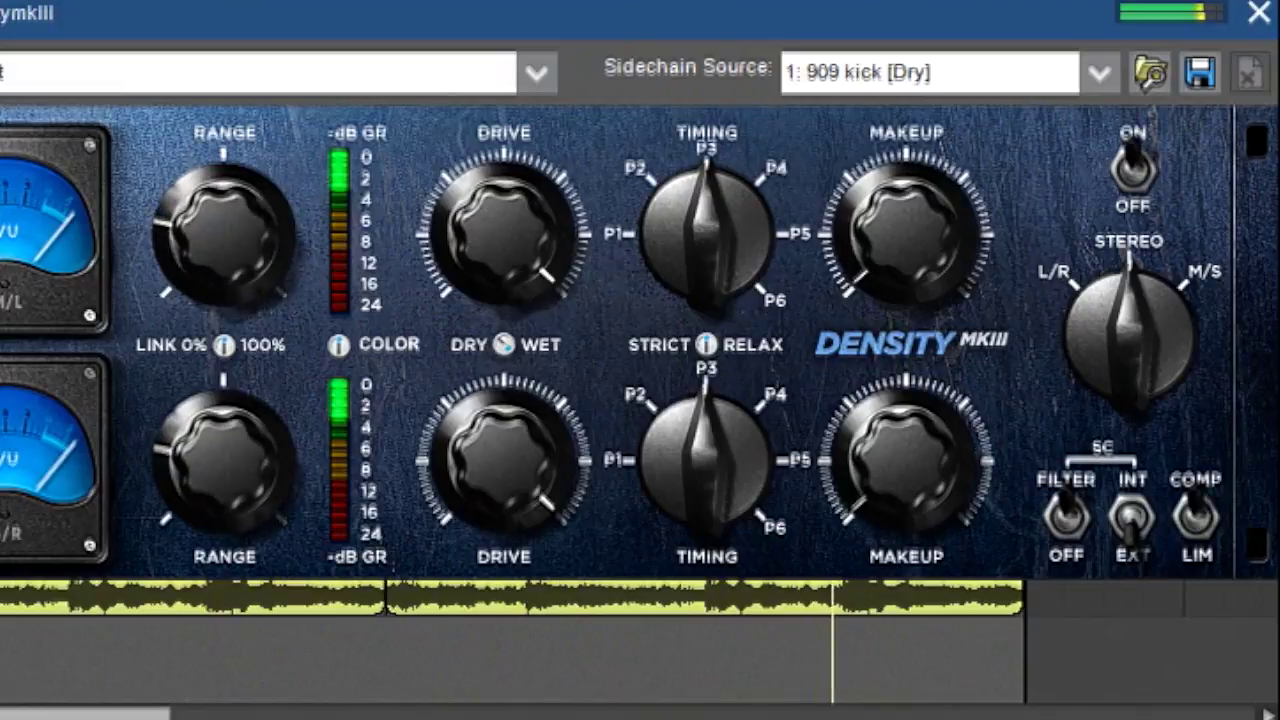
pyautogui.moveTo(398, 180); pyautogui.dragTo(398, 165)
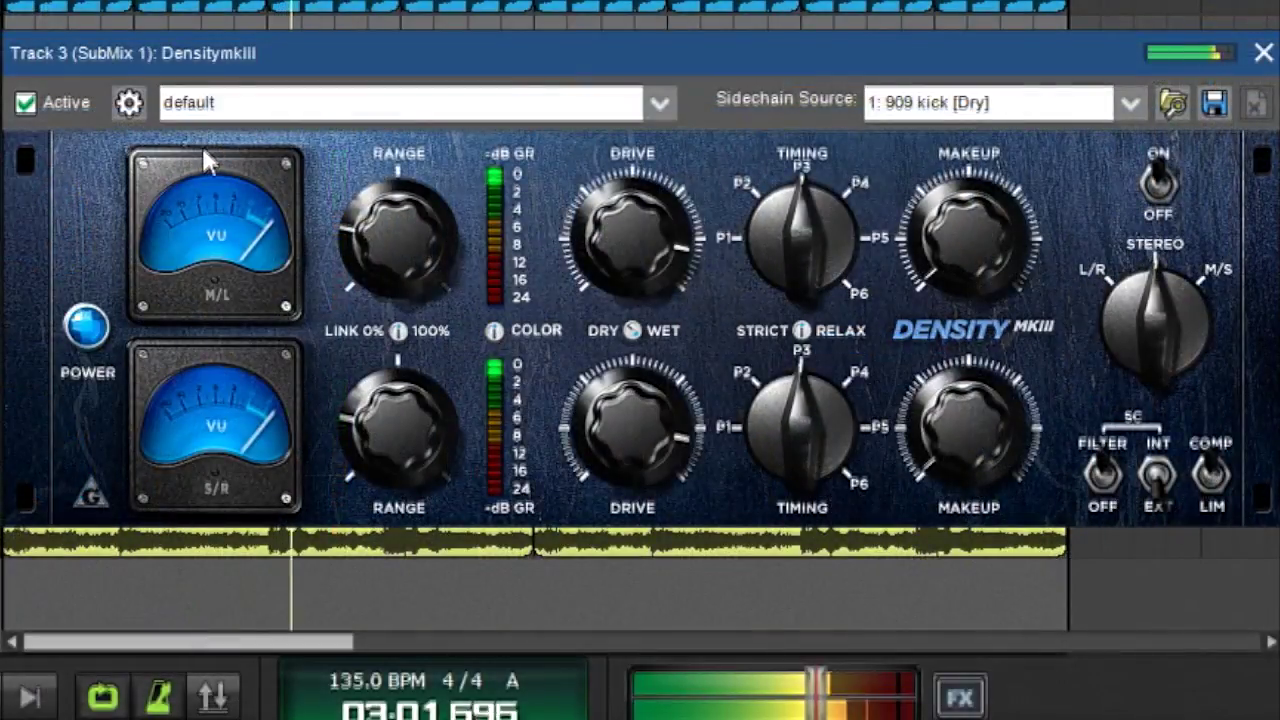
pyautogui.click(25, 103)
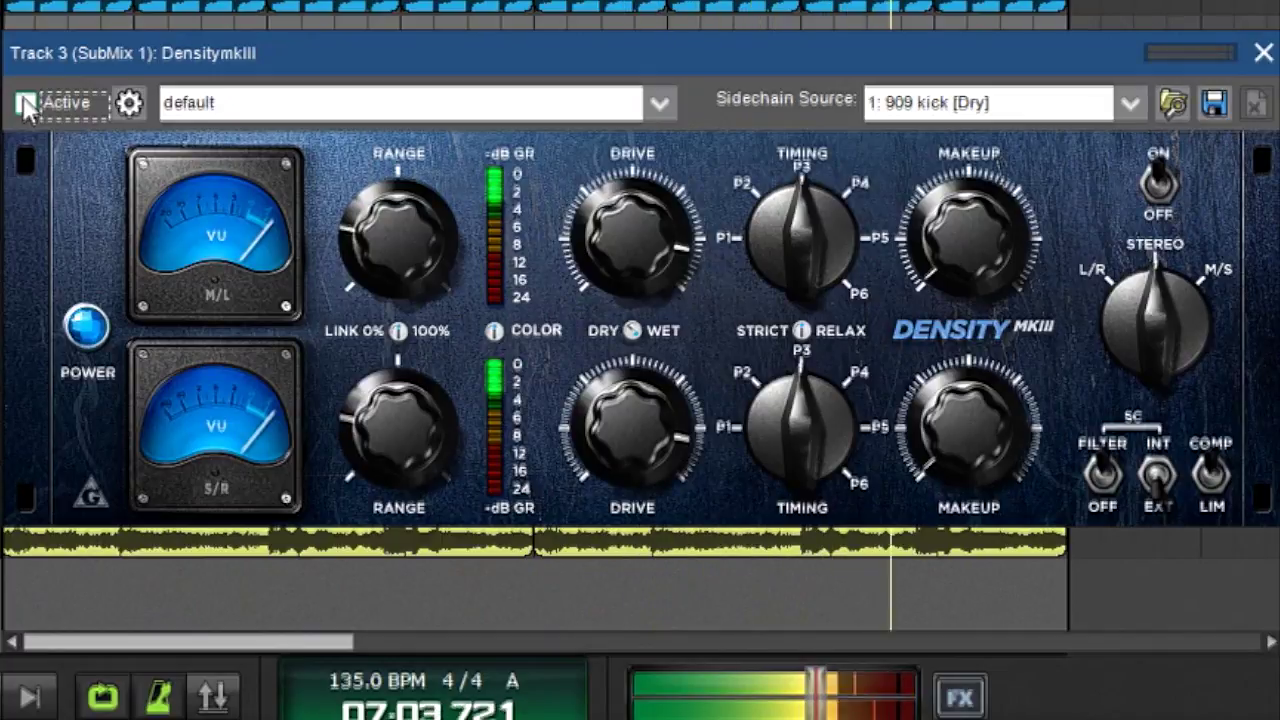
pyautogui.click(25, 103)
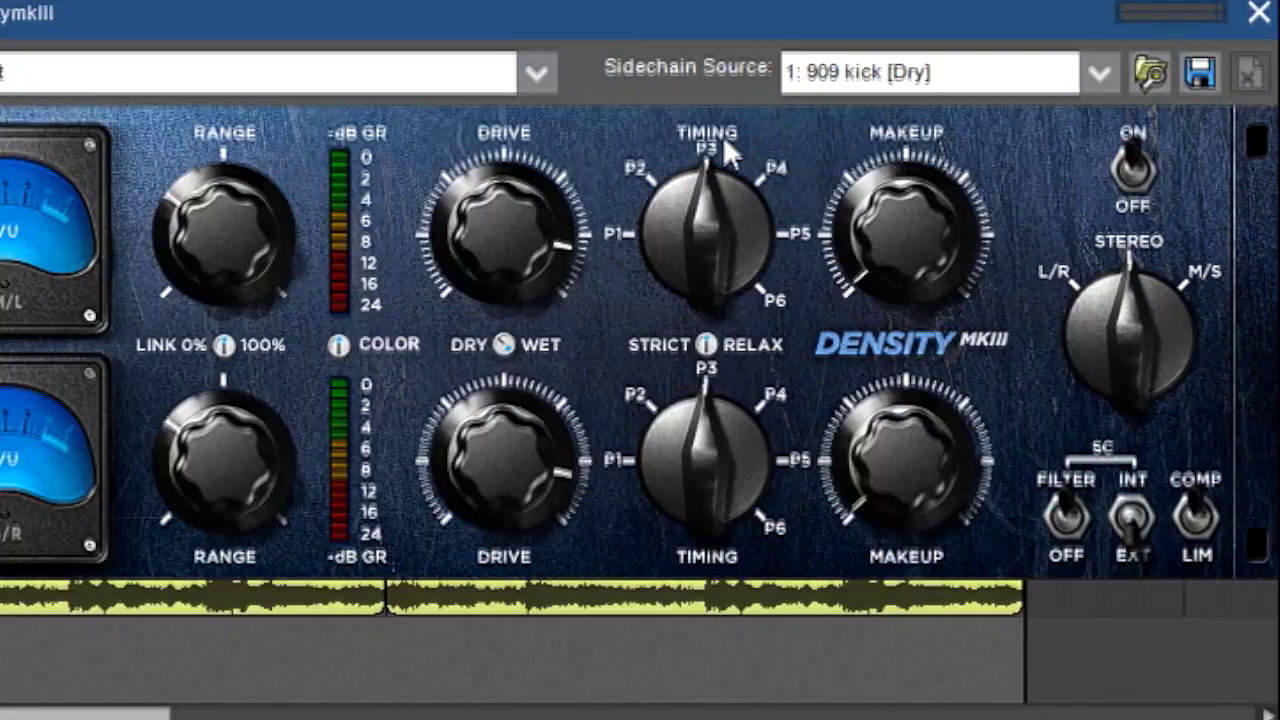
pyautogui.moveTo(734, 209); pyautogui.dragTo(703, 140)
pyautogui.moveTo(707, 178); pyautogui.dragTo(707, 230)
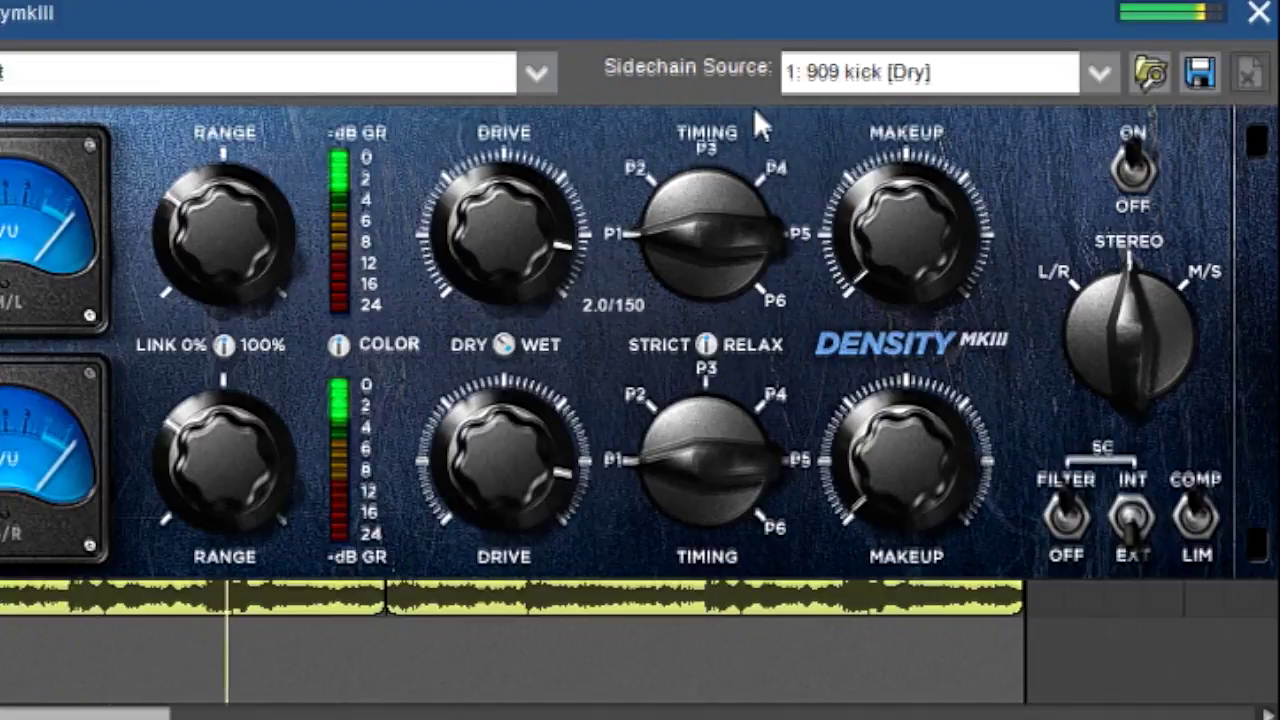
pyautogui.scroll(5, 733, 229)
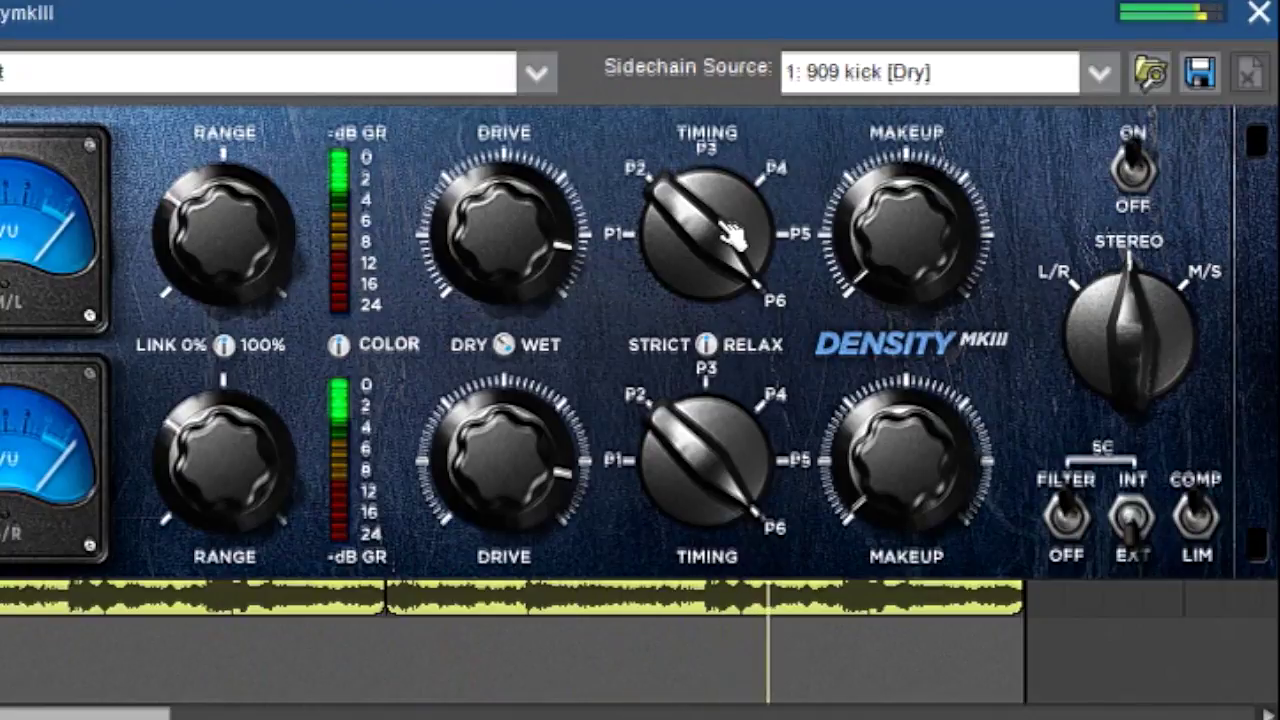
pyautogui.scroll(-4, 806, 280)
pyautogui.scroll(1, 806, 280)
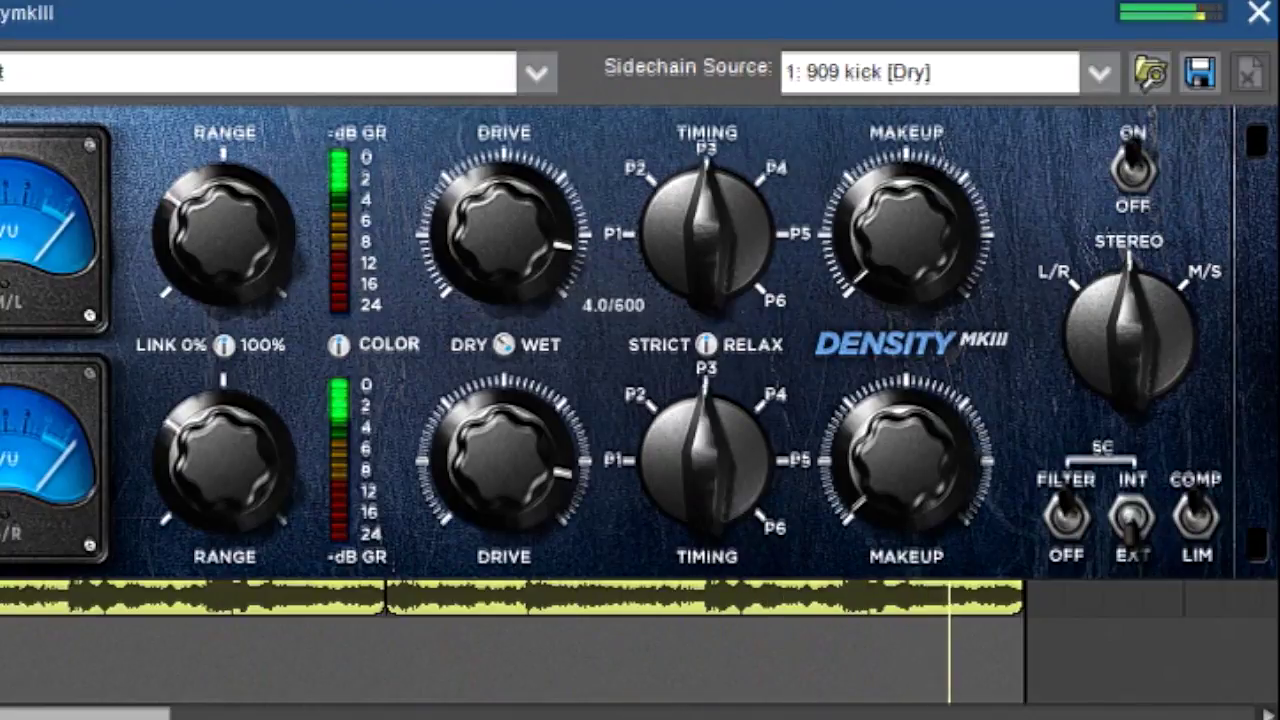
pyautogui.moveTo(224, 225); pyautogui.dragTo(223, 263)
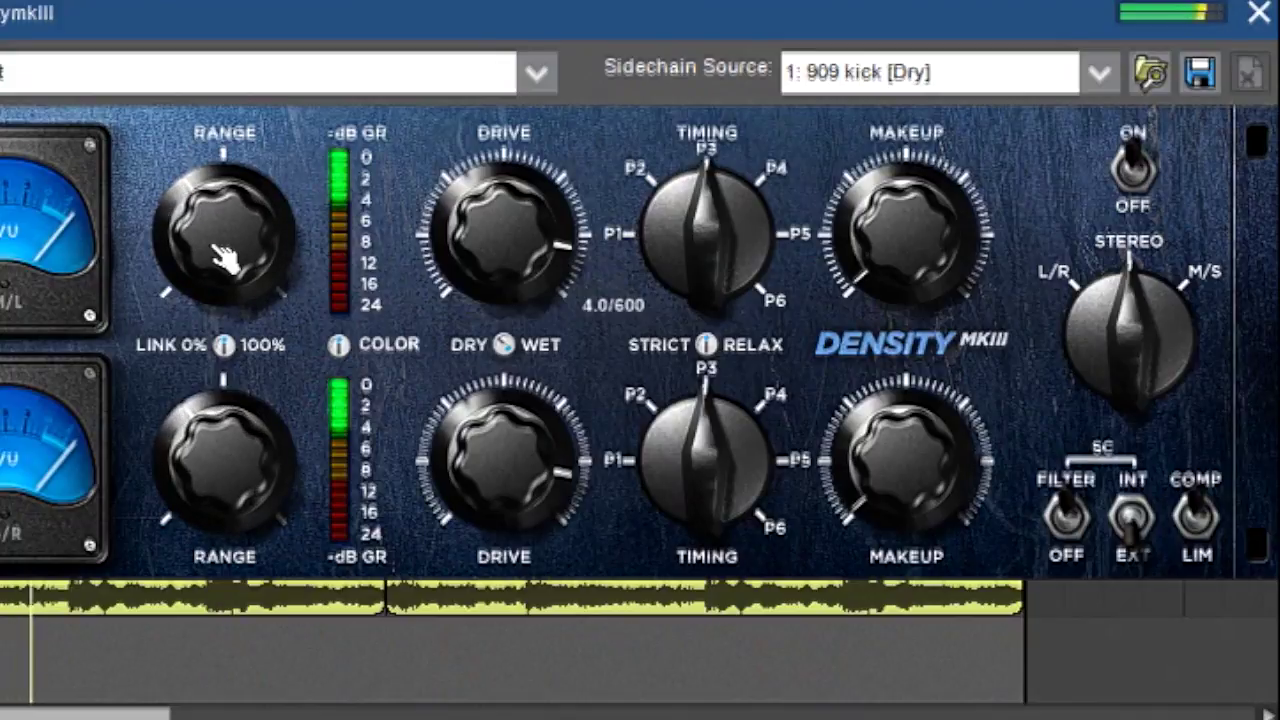
pyautogui.click(1097, 73)
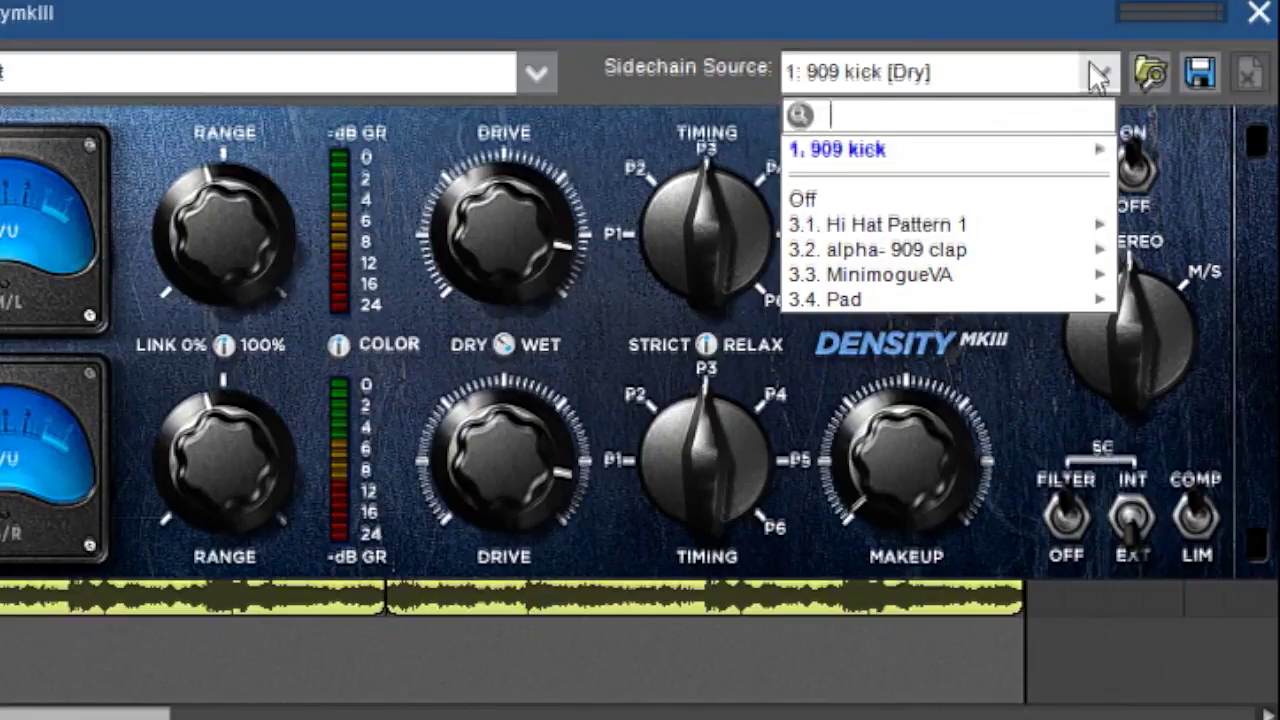
pyautogui.moveTo(1025, 168)
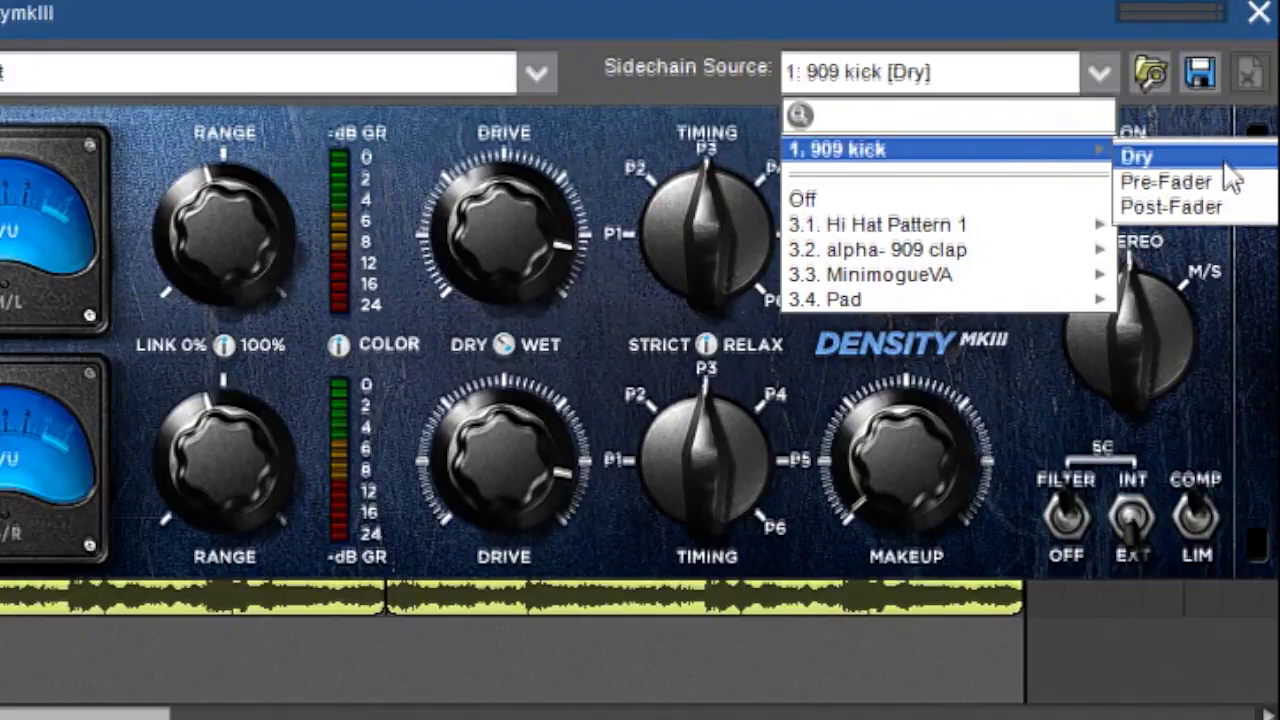
pyautogui.click(1175, 160)
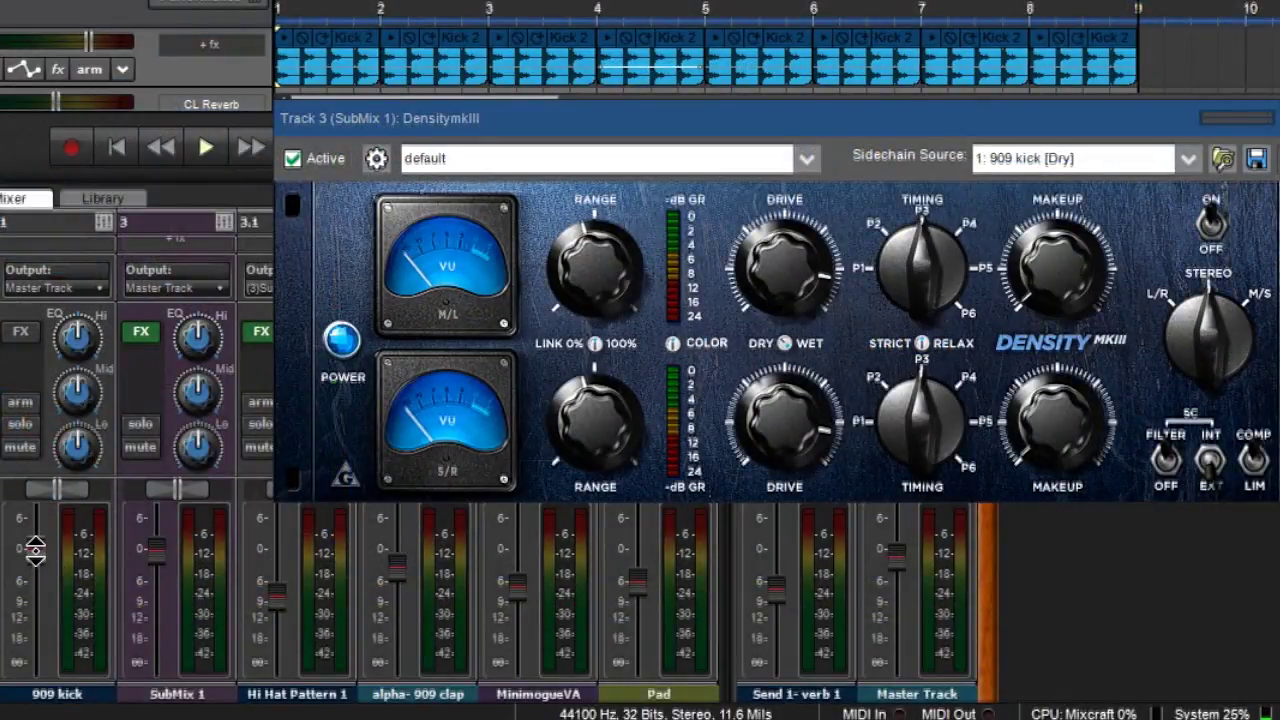
# Settle the 909 kick near -6 dB while comparing Density MkIII bypassed and active
pyautogui.moveTo(88, 40)
pyautogui.mouseDown()
pyautogui.moveTo(69, 40)
pyautogui.moveTo(91, 41)
pyautogui.mouseUp()
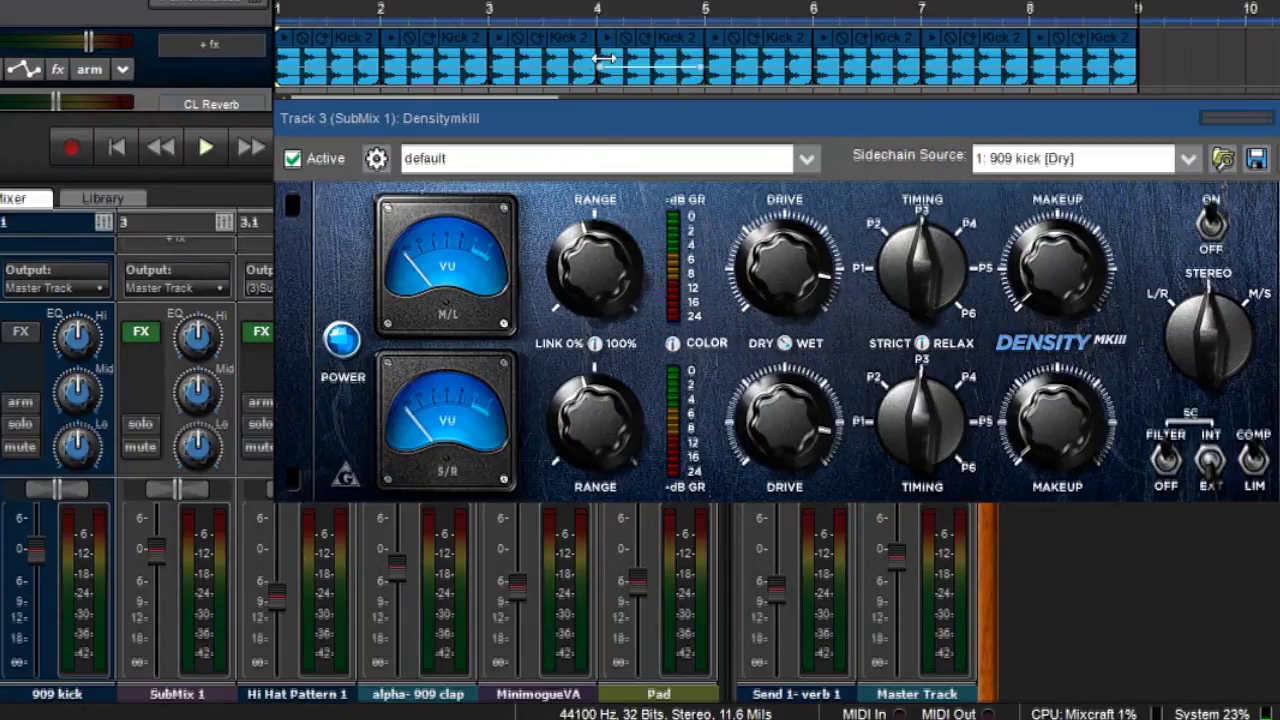
pyautogui.press('space')
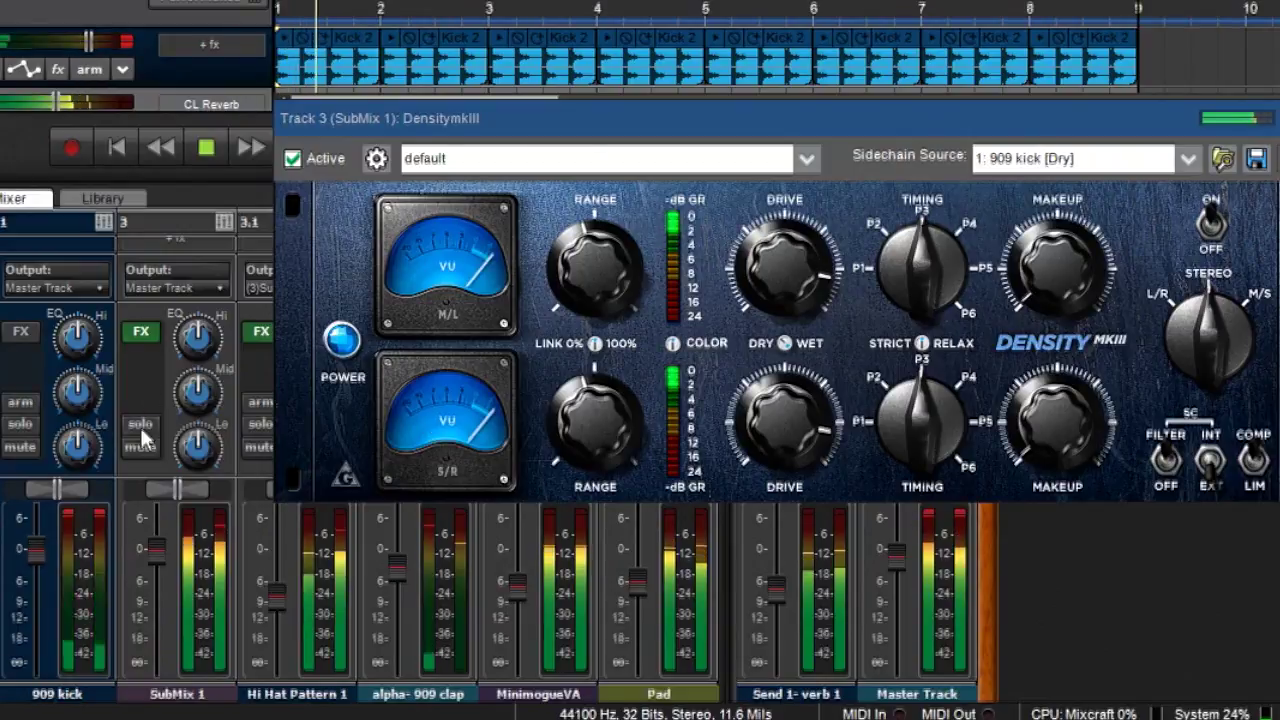
pyautogui.moveTo(37, 549); pyautogui.dragTo(40, 688)
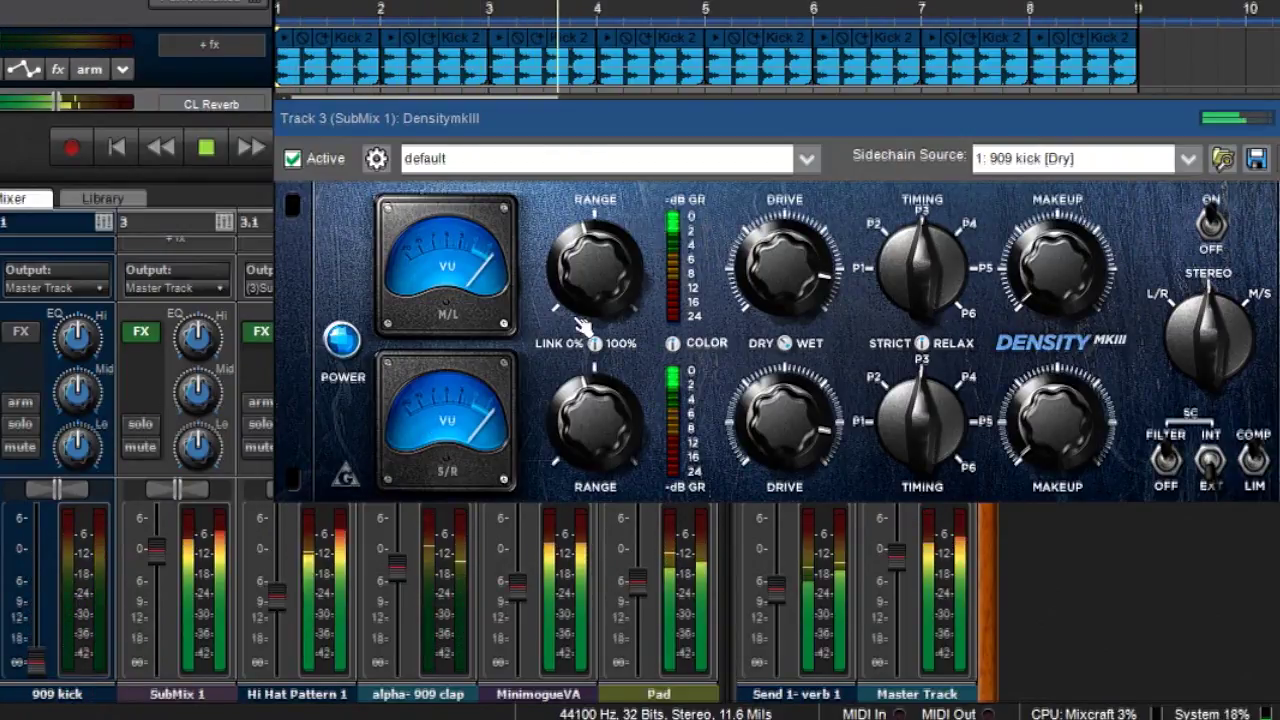
pyautogui.click(292, 159)
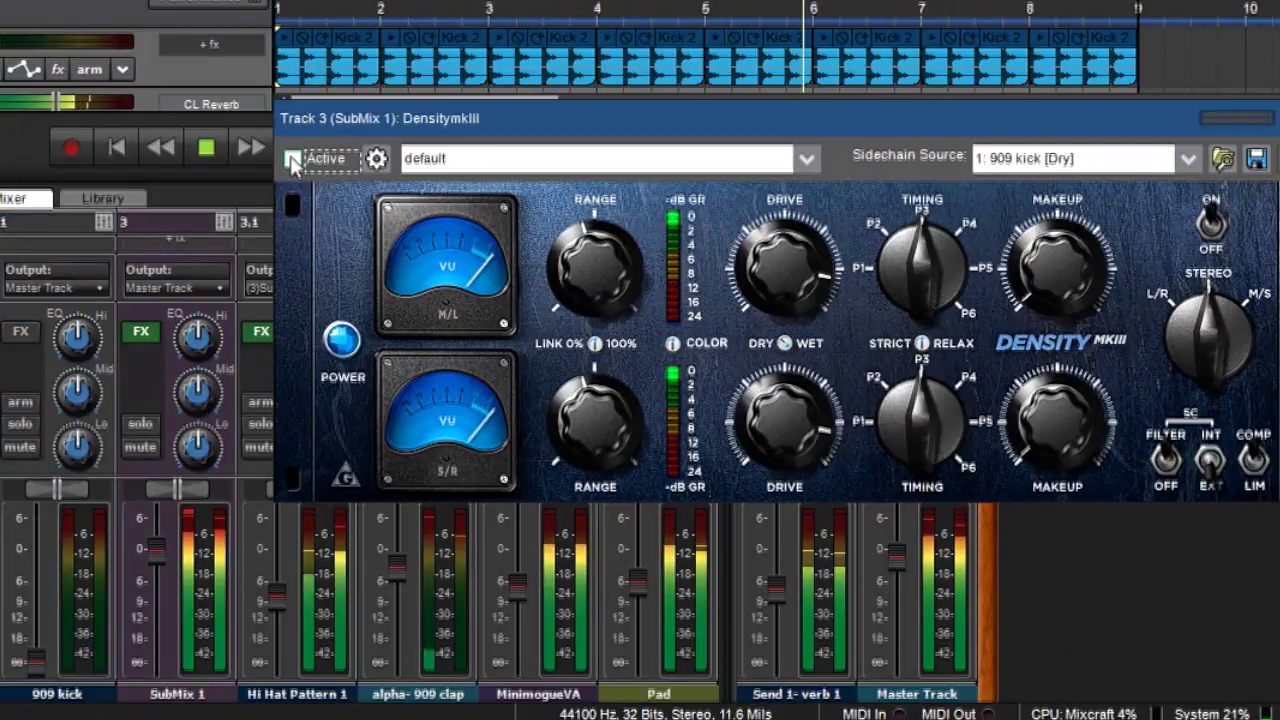
pyautogui.click(292, 159)
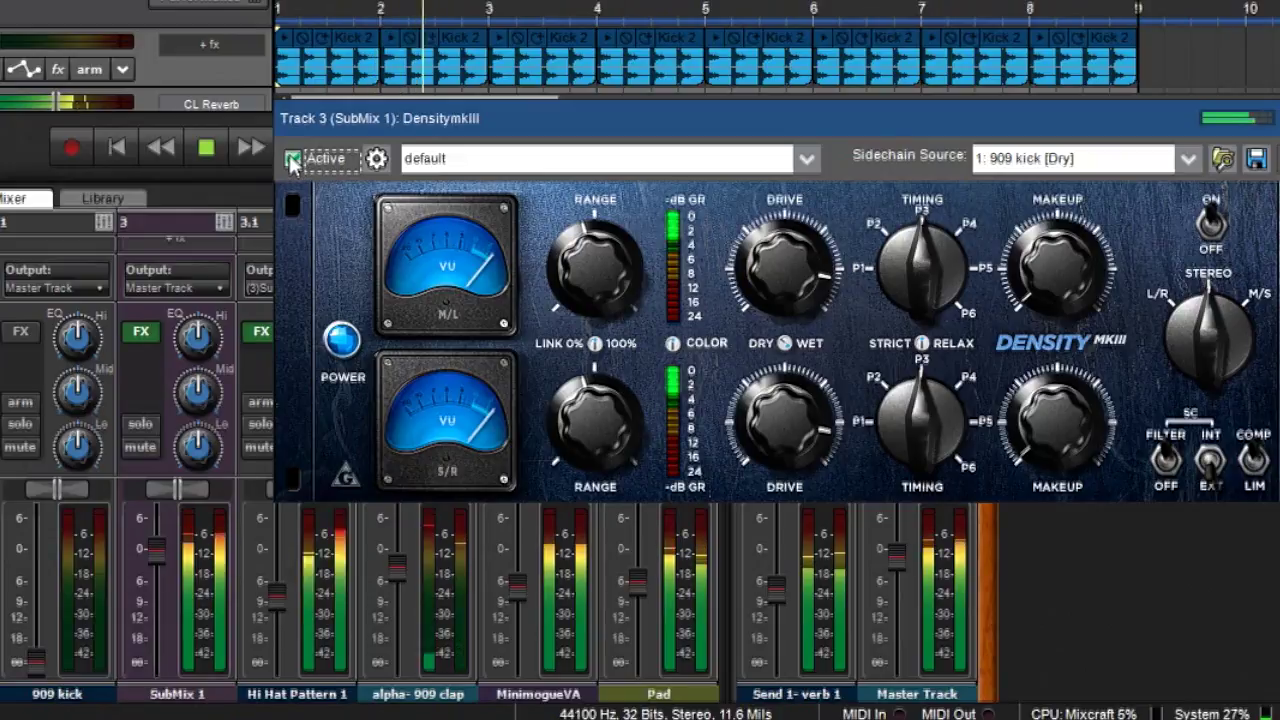
pyautogui.moveTo(33, 655); pyautogui.dragTo(34, 576)
pyautogui.press('space')
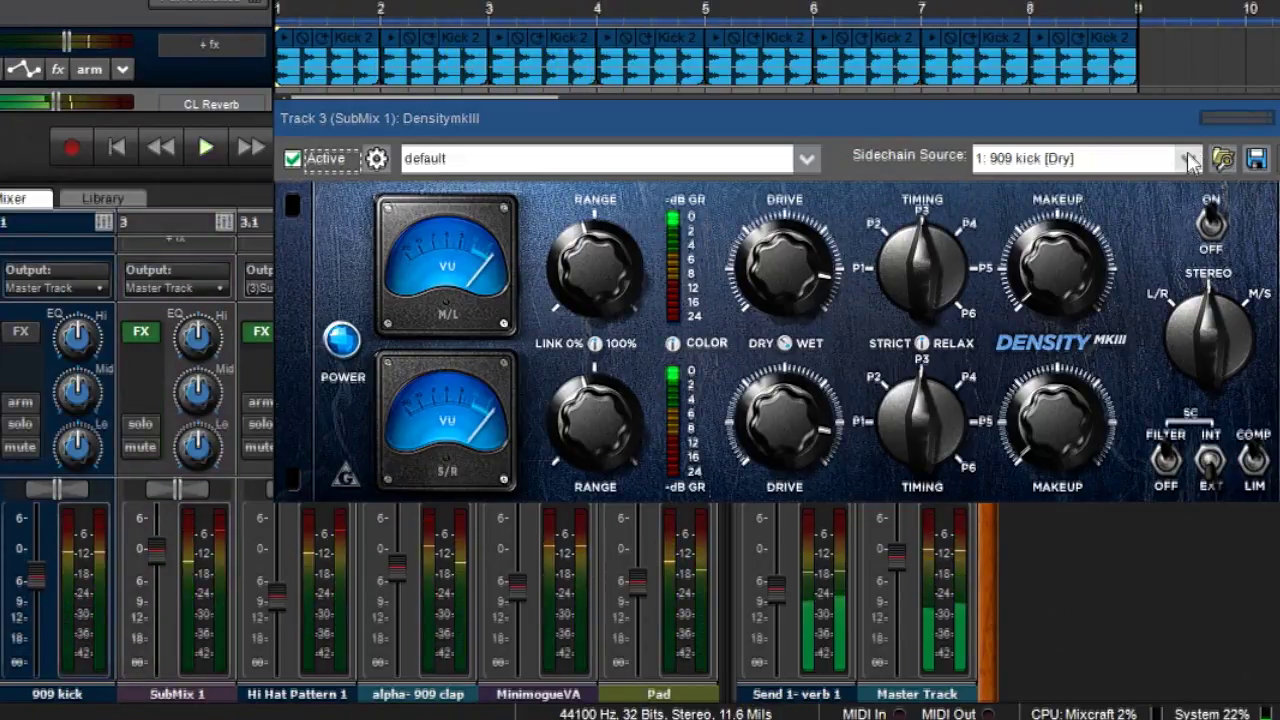
pyautogui.click(1187, 158)
# Key Density MkIII from 1. 909 kick [Post-Fader] and lower the kick to -4.2 dB
pyautogui.moveTo(1115, 230)
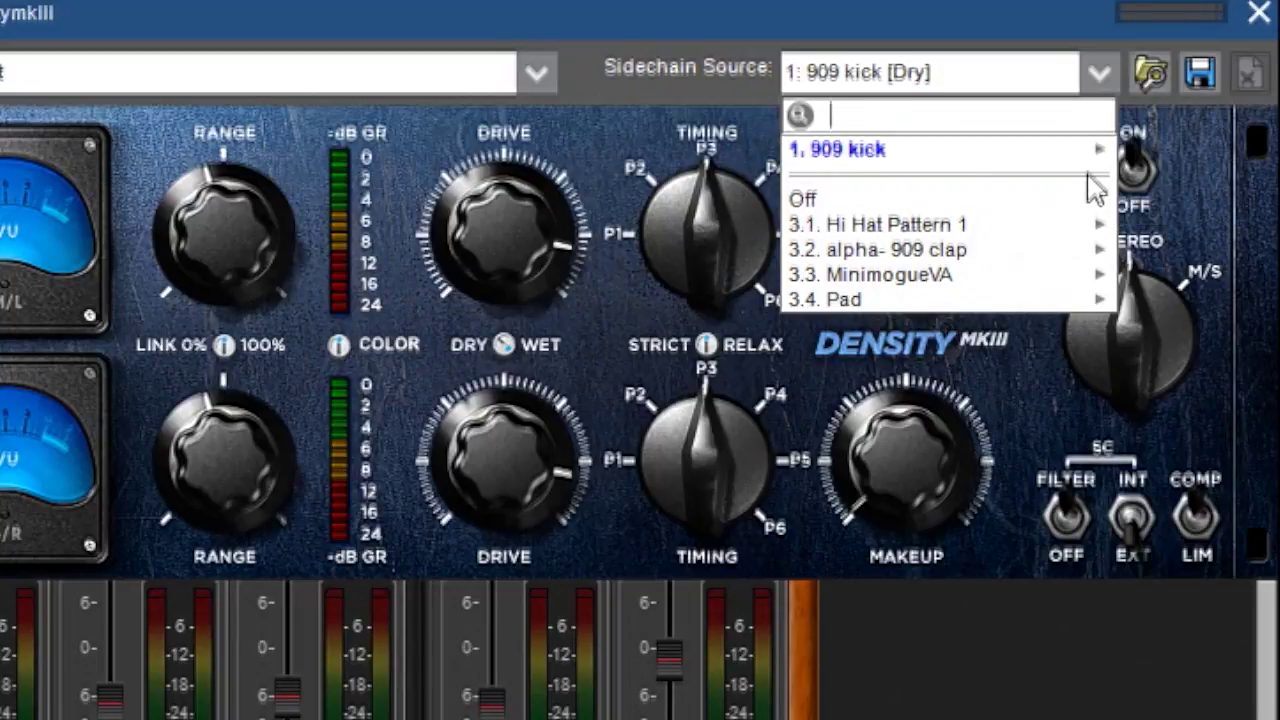
pyautogui.moveTo(1048, 158)
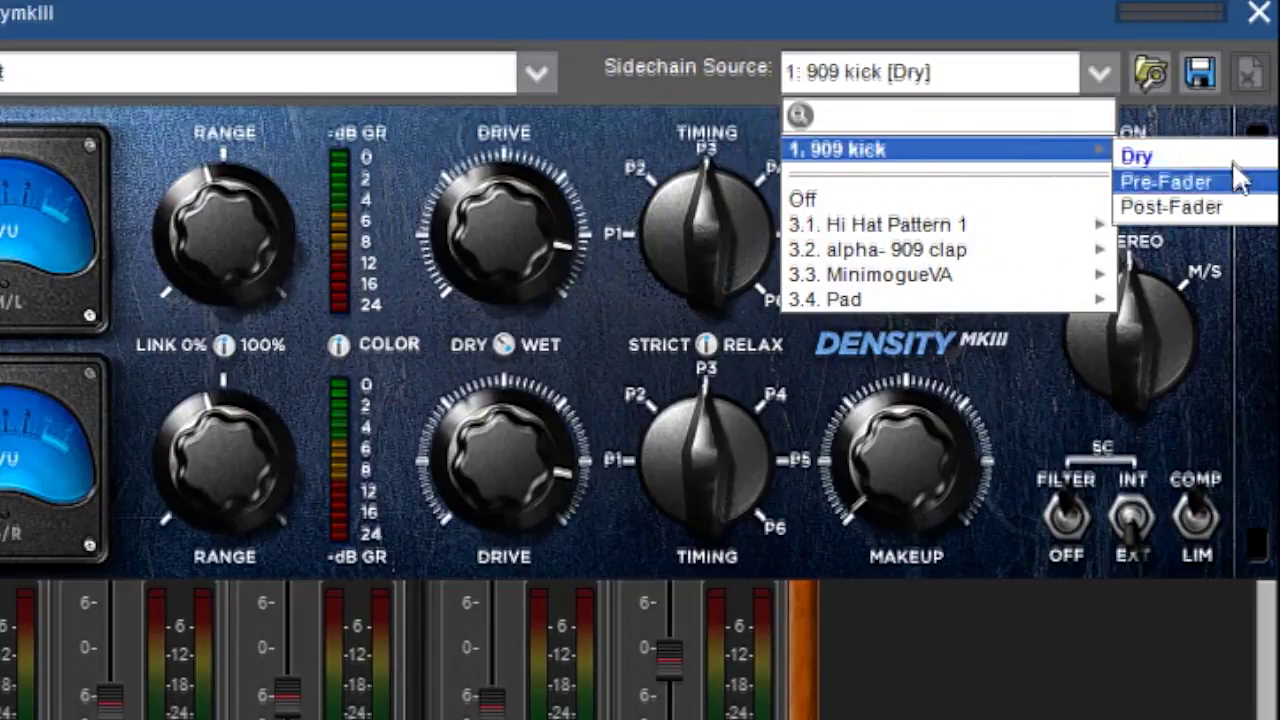
pyautogui.click(1182, 208)
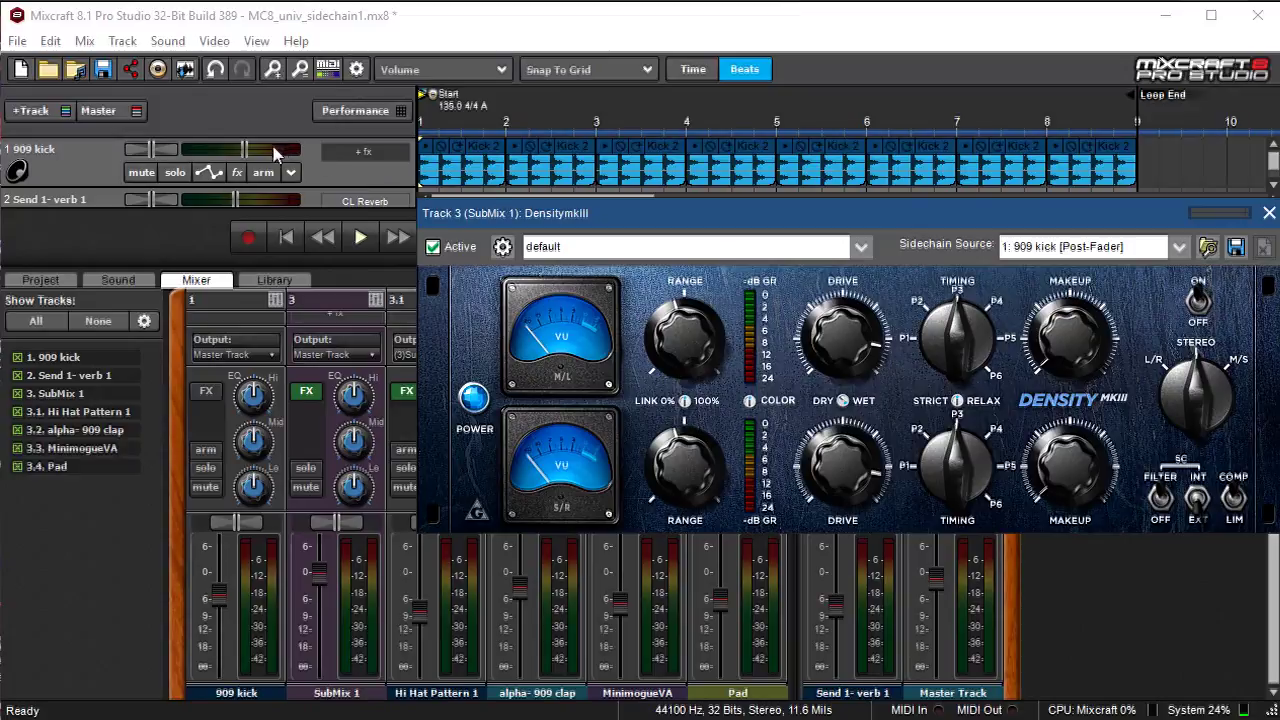
pyautogui.moveTo(248, 149); pyautogui.dragTo(235, 147)
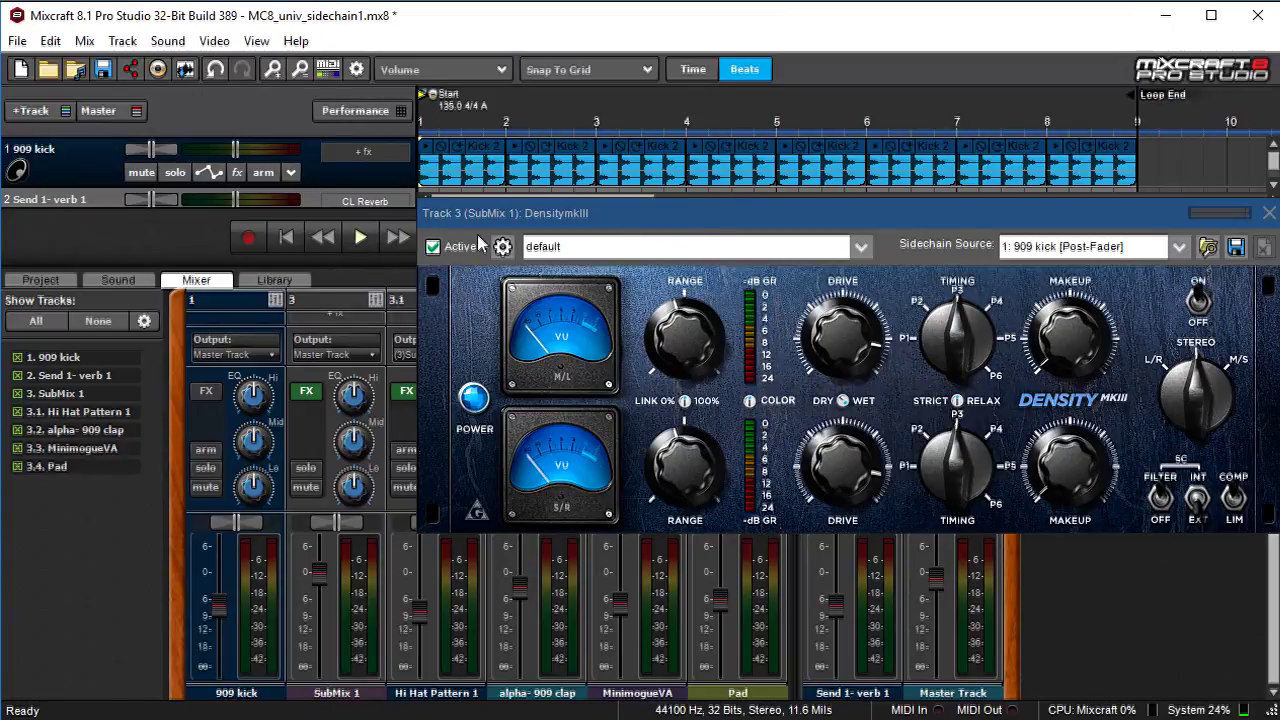
pyautogui.press('space')
# Pull the 909 kick fader down to -9.1 dB, then back up to -4.7 dB
pyautogui.moveTo(218, 603); pyautogui.dragTo(233, 660)
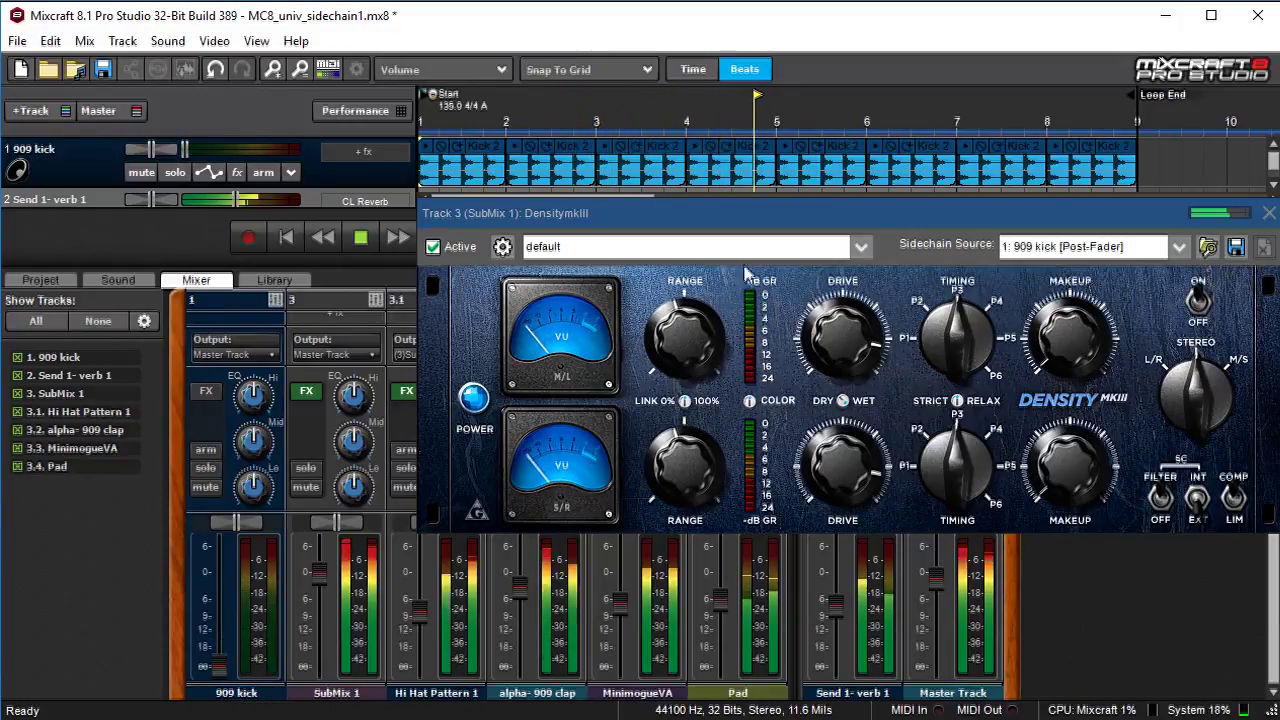
pyautogui.moveTo(218, 663); pyautogui.dragTo(228, 590)
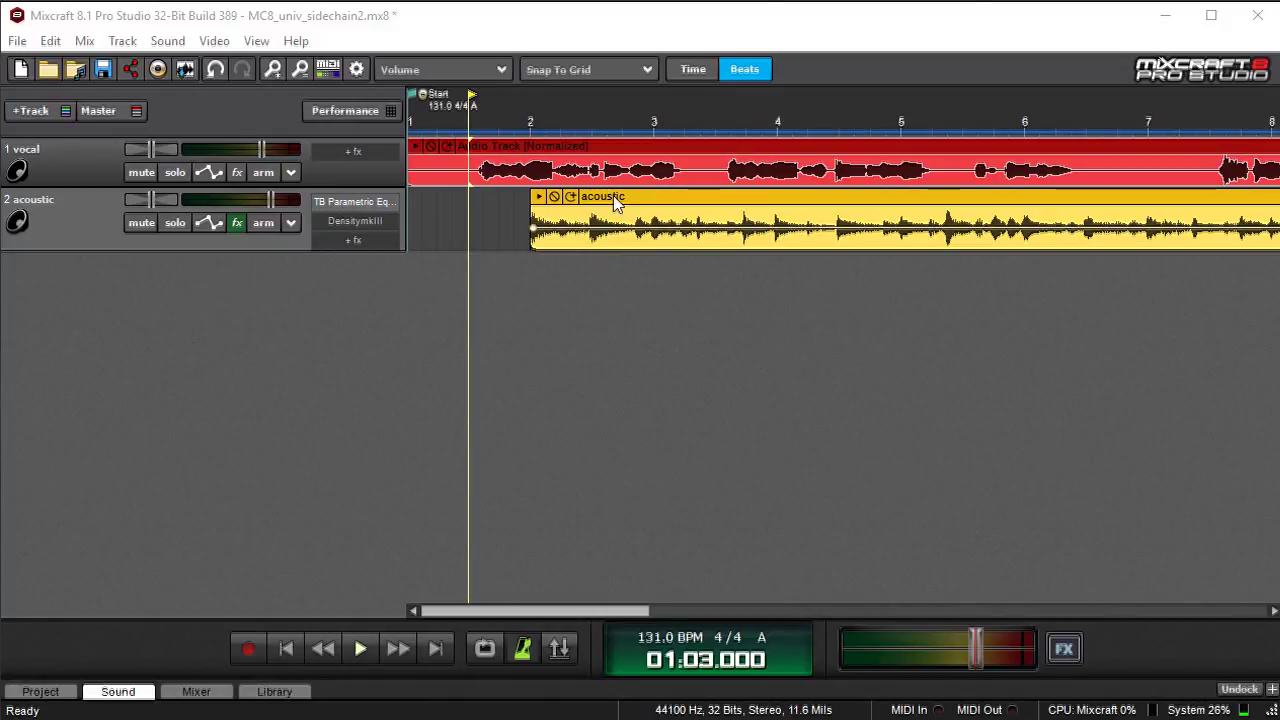
pyautogui.click(487, 120)
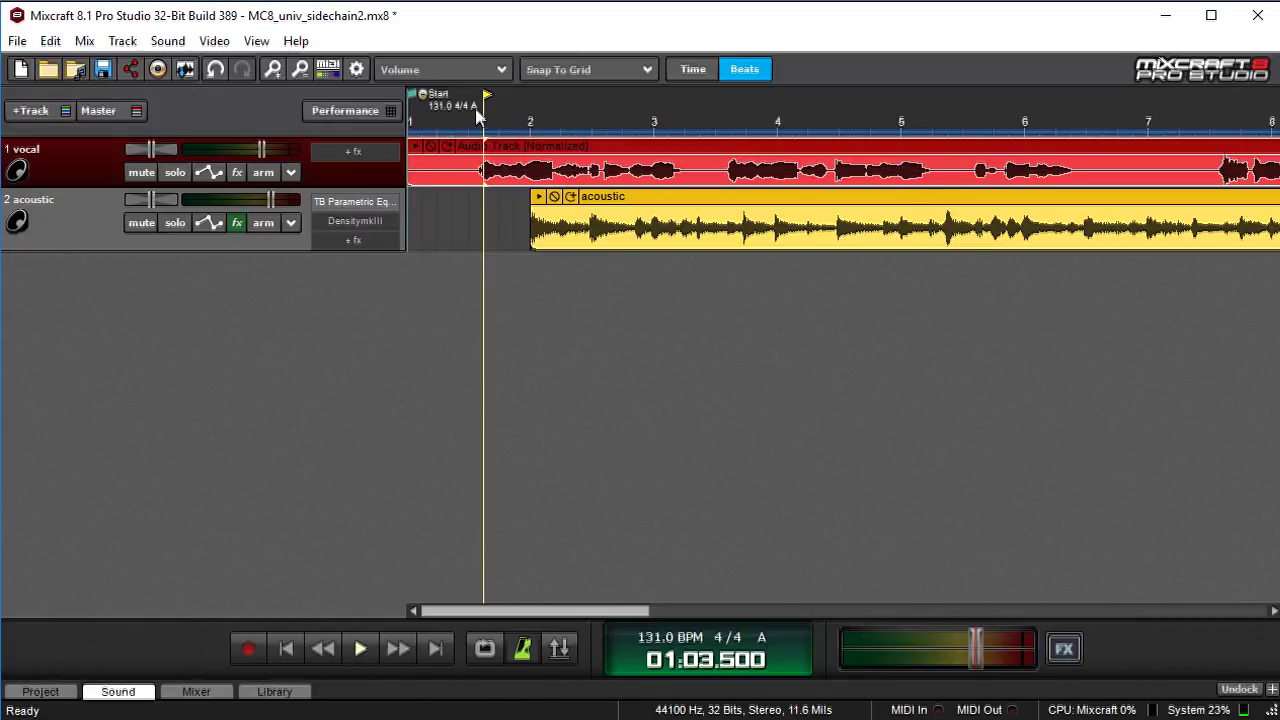
pyautogui.press('space')
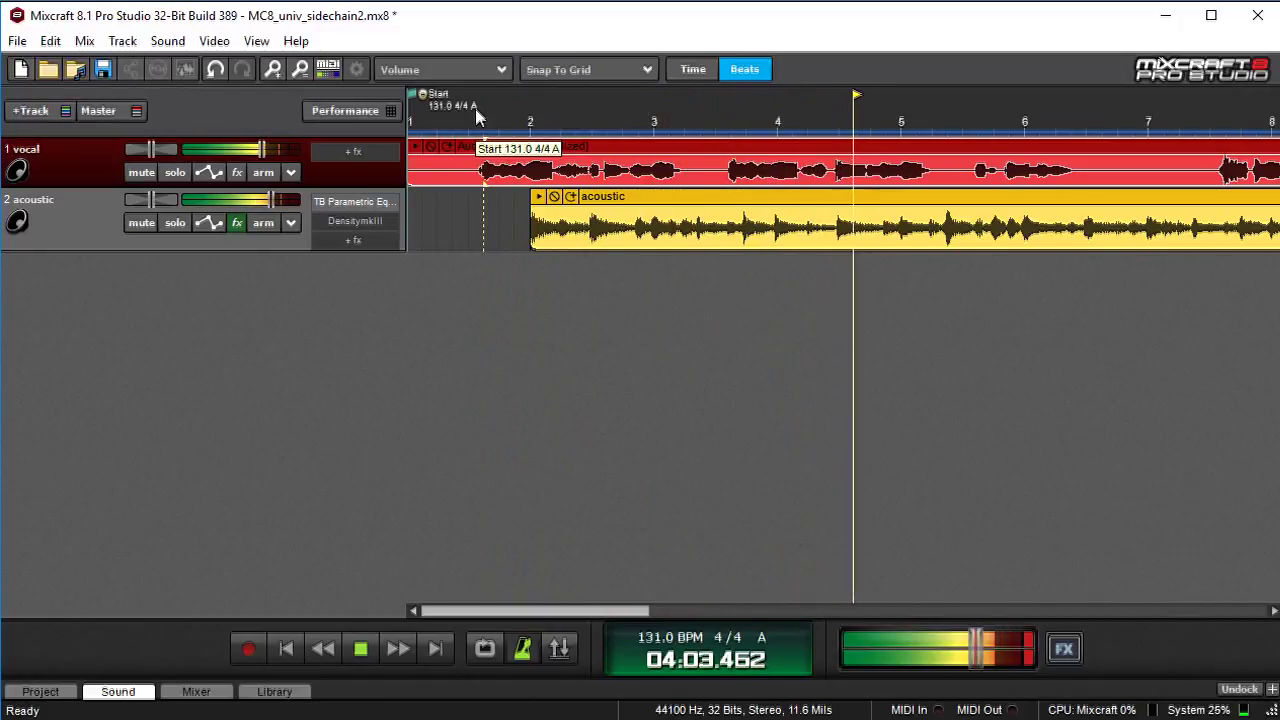
pyautogui.press('space')
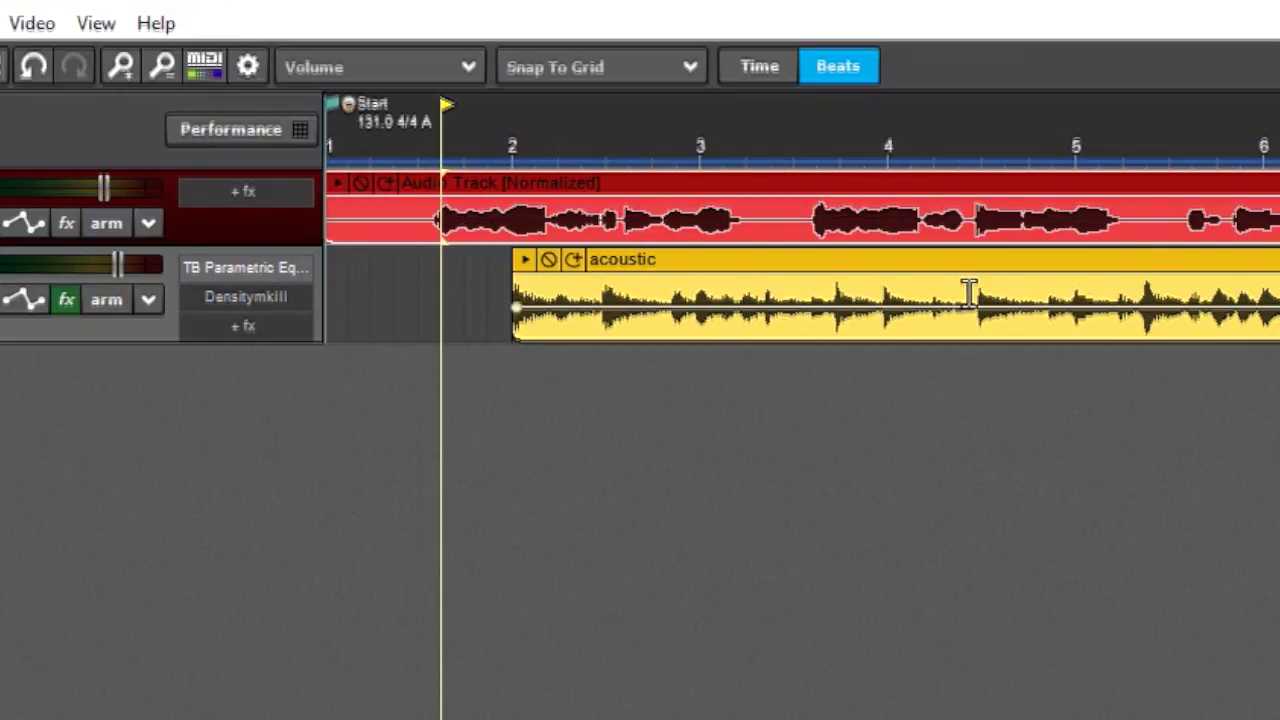
# Give the acoustic track's Density MkIII an EXT sidechain from 1. vocal [Dry] and activate it
pyautogui.click(287, 296)
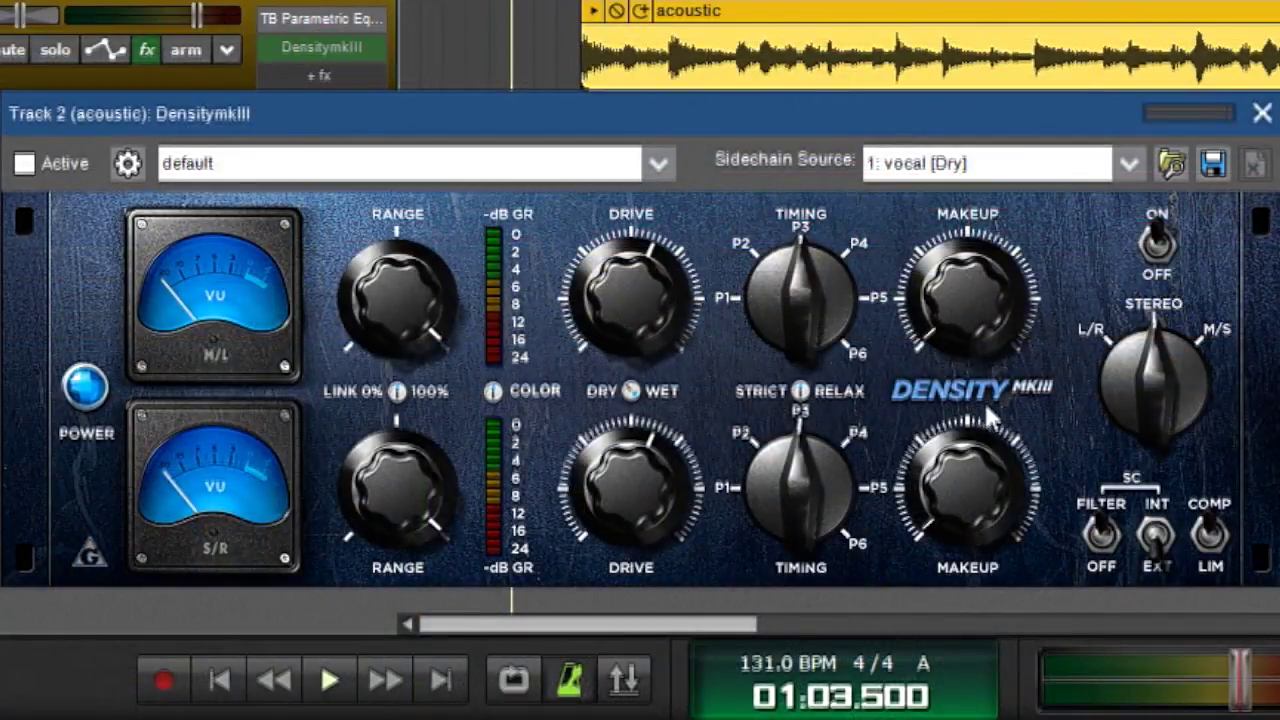
pyautogui.click(1160, 545)
pyautogui.click(930, 164)
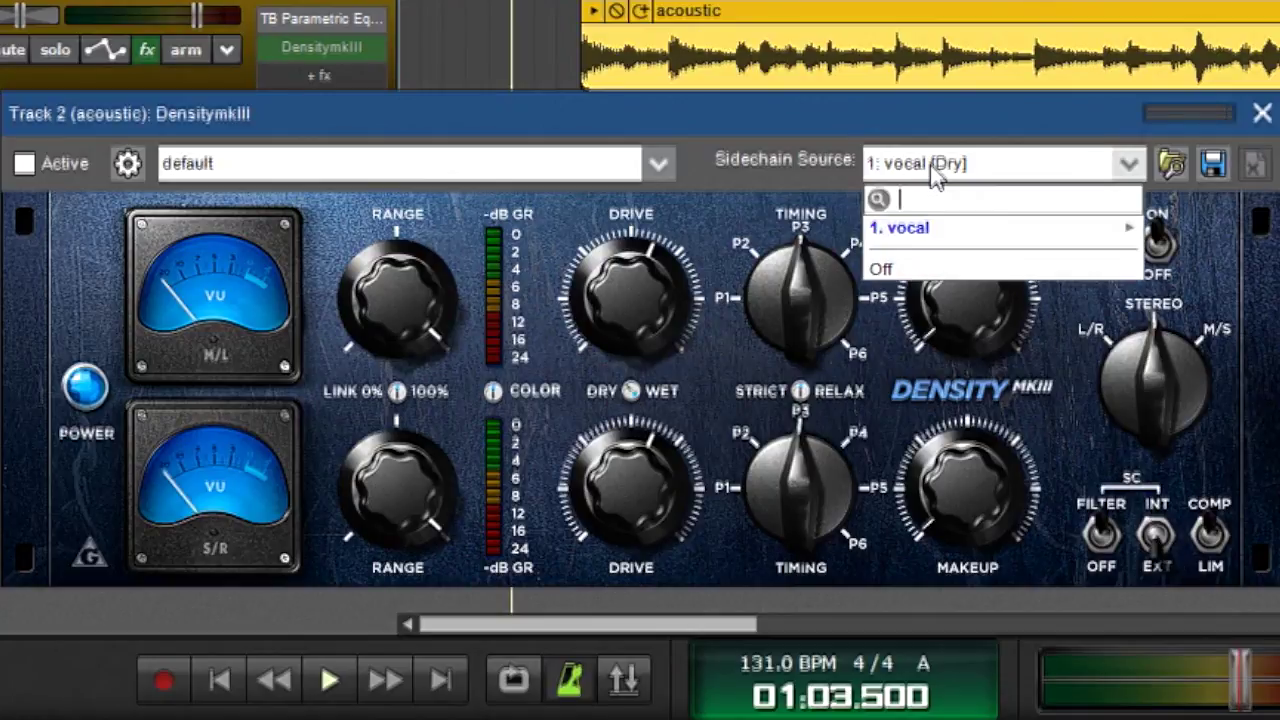
pyautogui.moveTo(980, 232)
pyautogui.click(1226, 238)
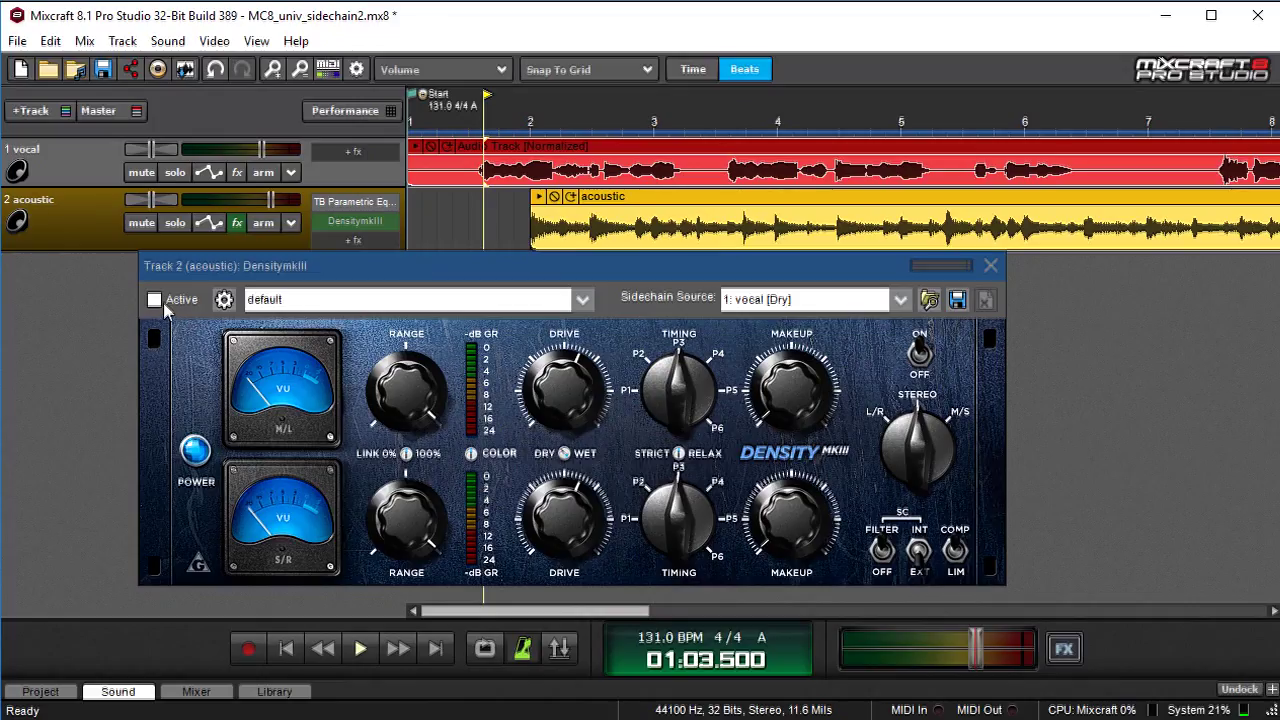
pyautogui.click(154, 300)
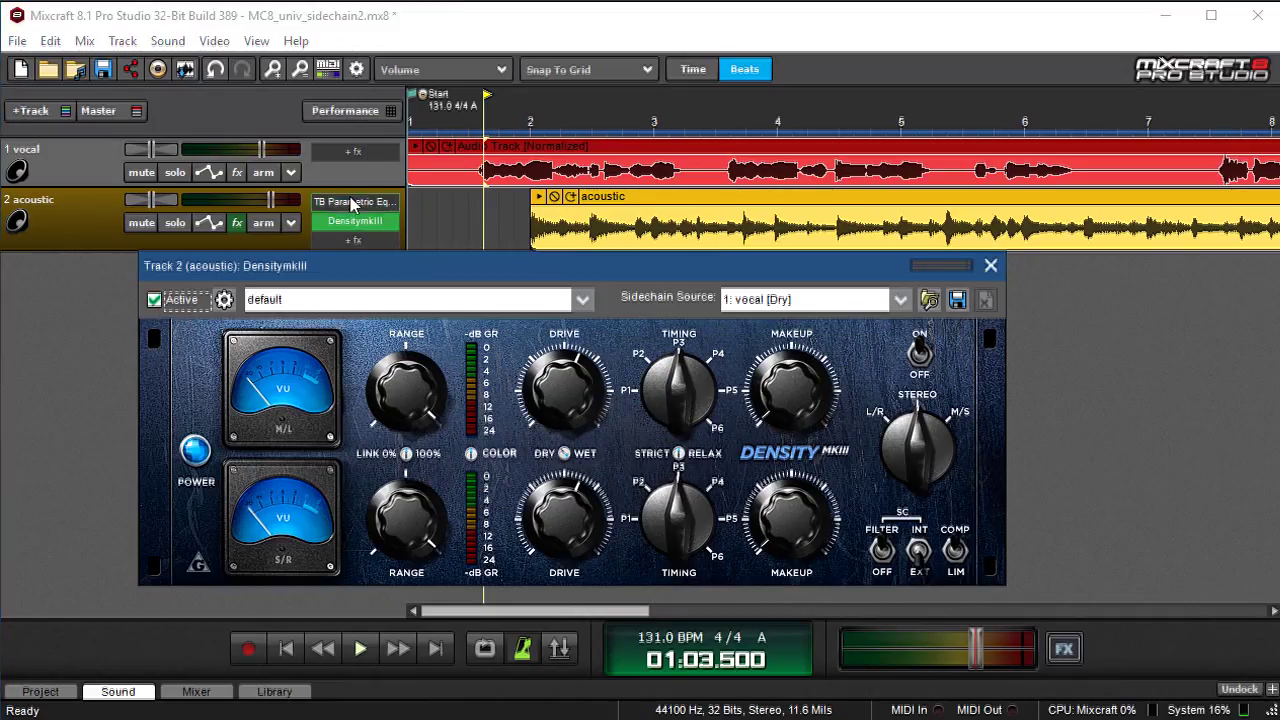
pyautogui.press('space')
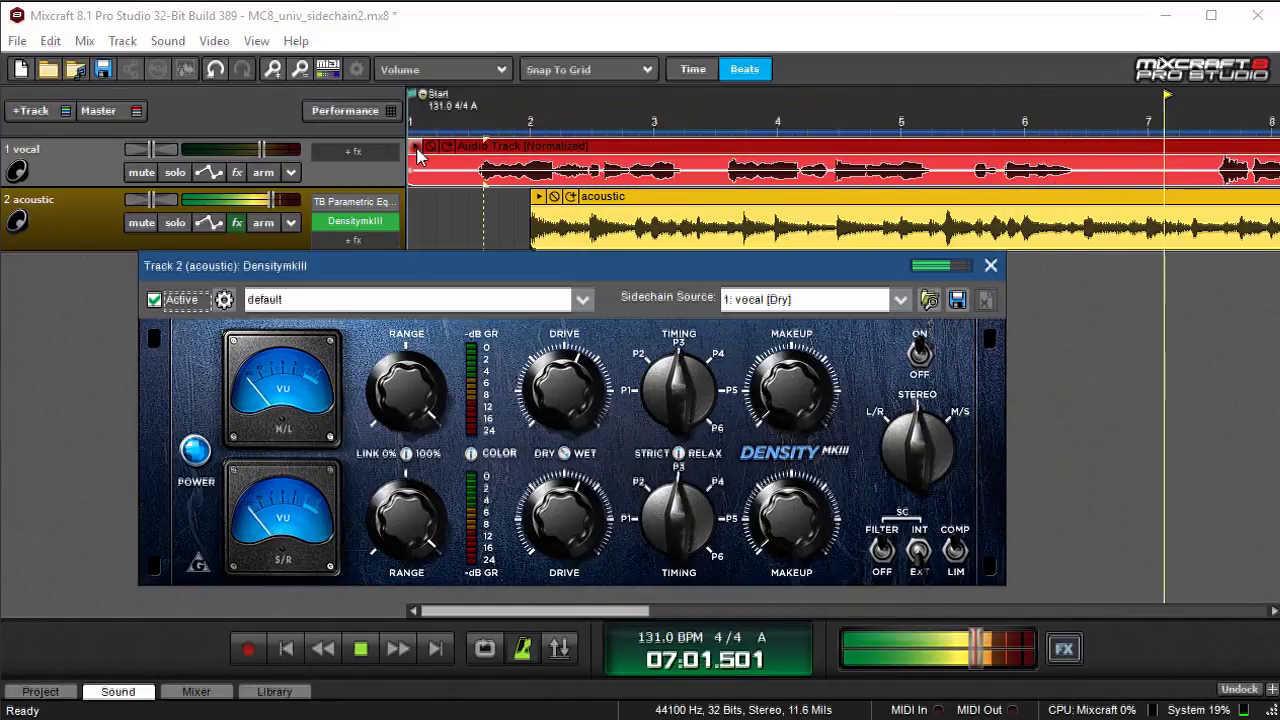
pyautogui.click(607, 236)
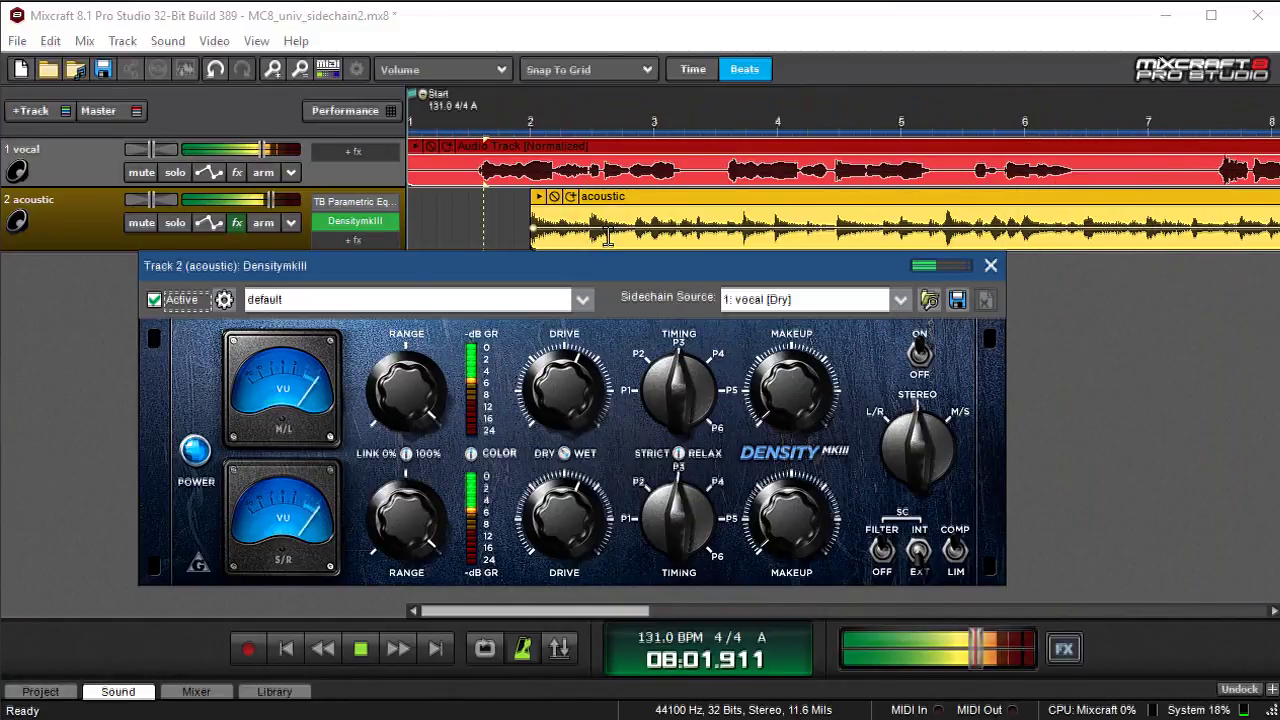
pyautogui.press('space')
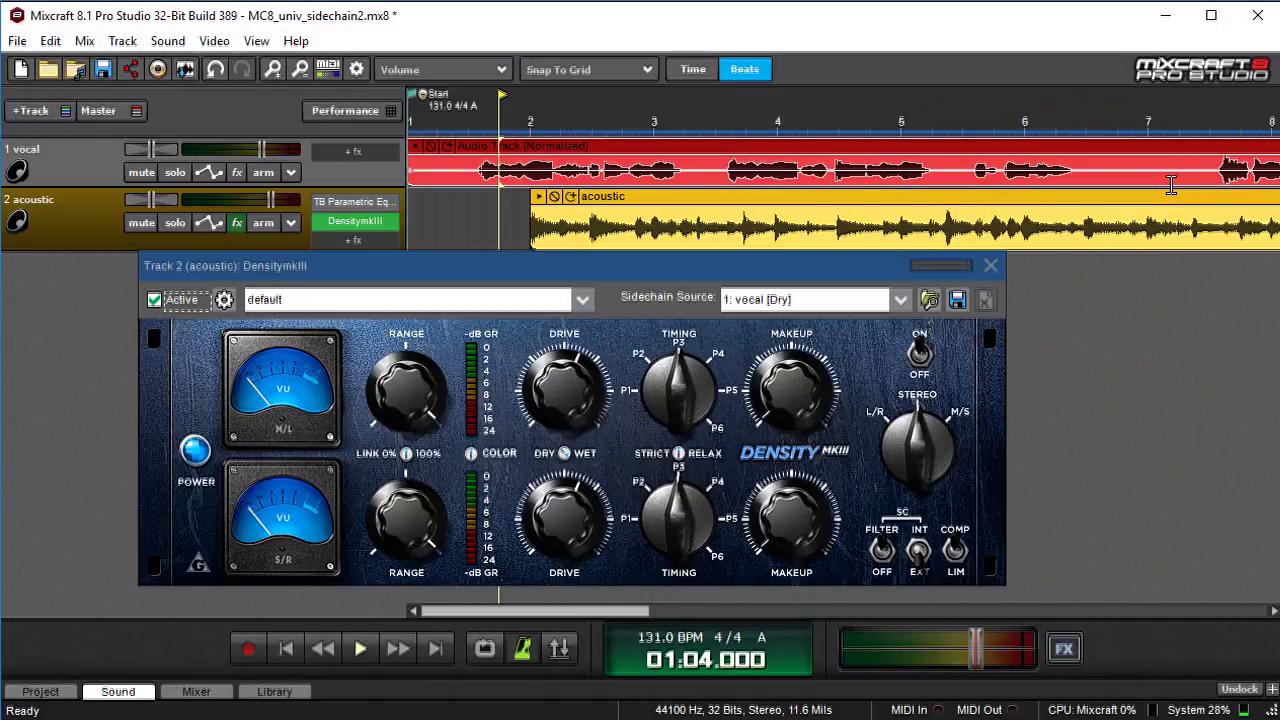